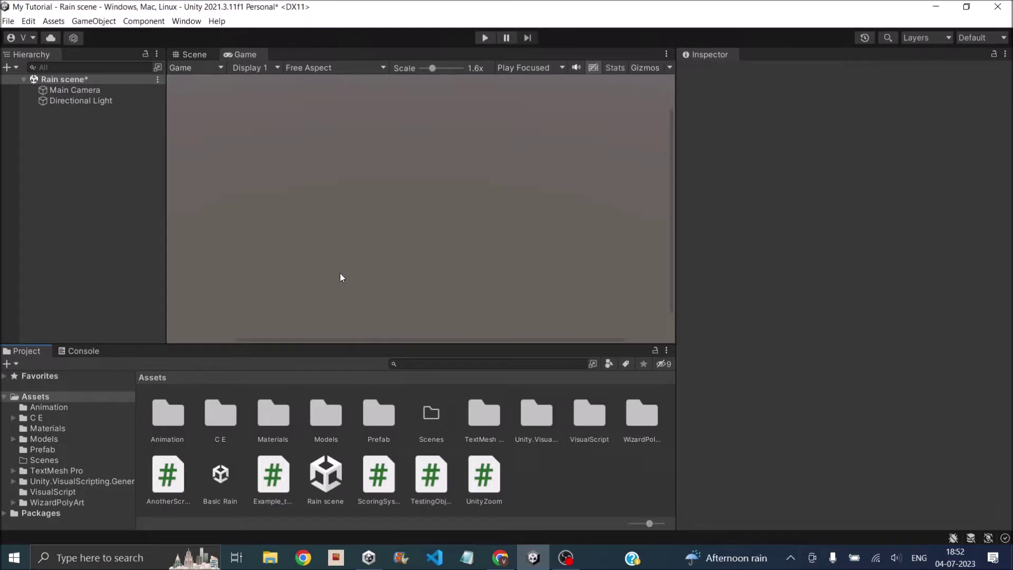
Step: Add a Plane to the scene and reset its Transform to the origin
left_click(12, 68)
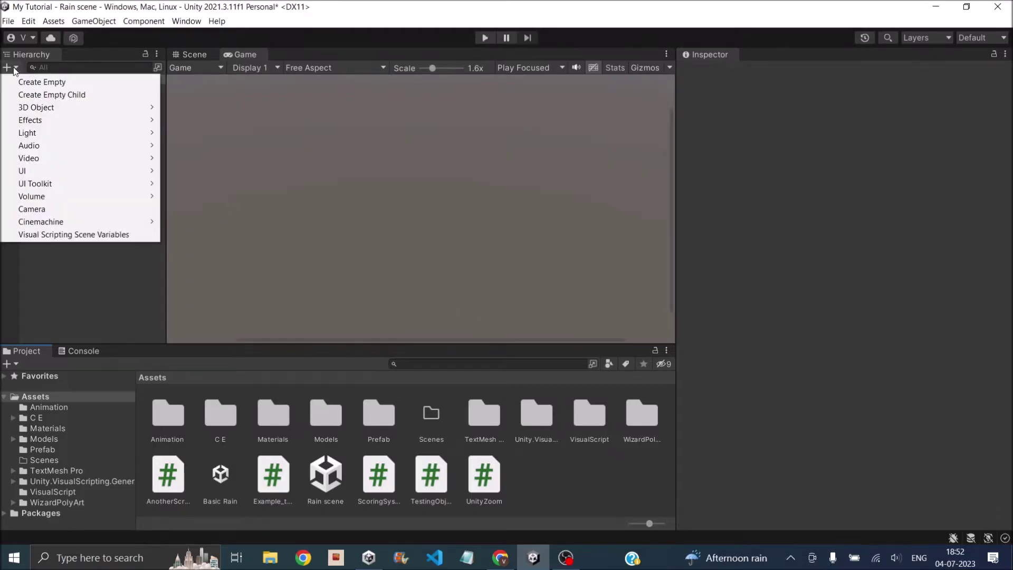
mouse_move(50, 108)
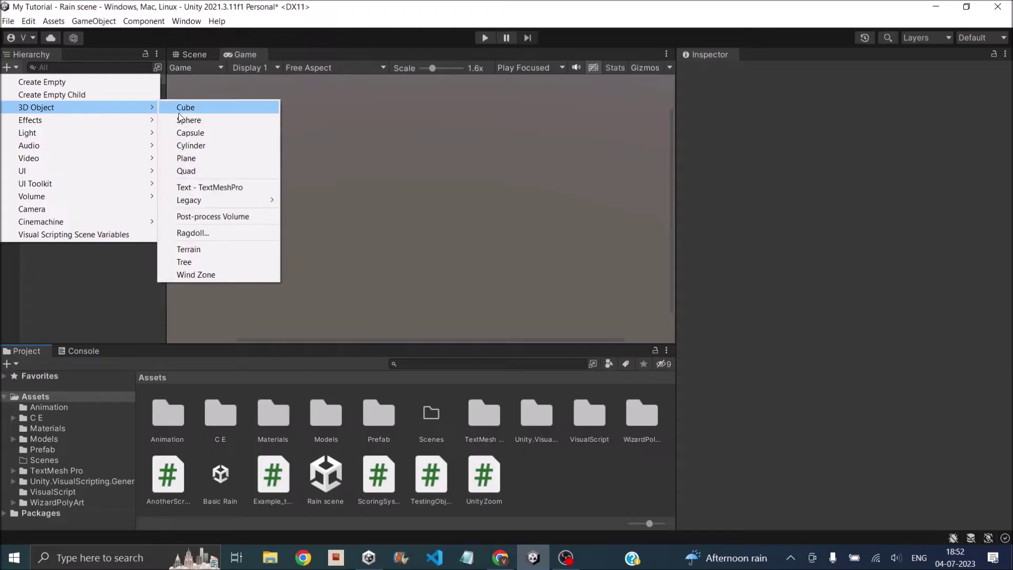
left_click(209, 163)
right_click(988, 107)
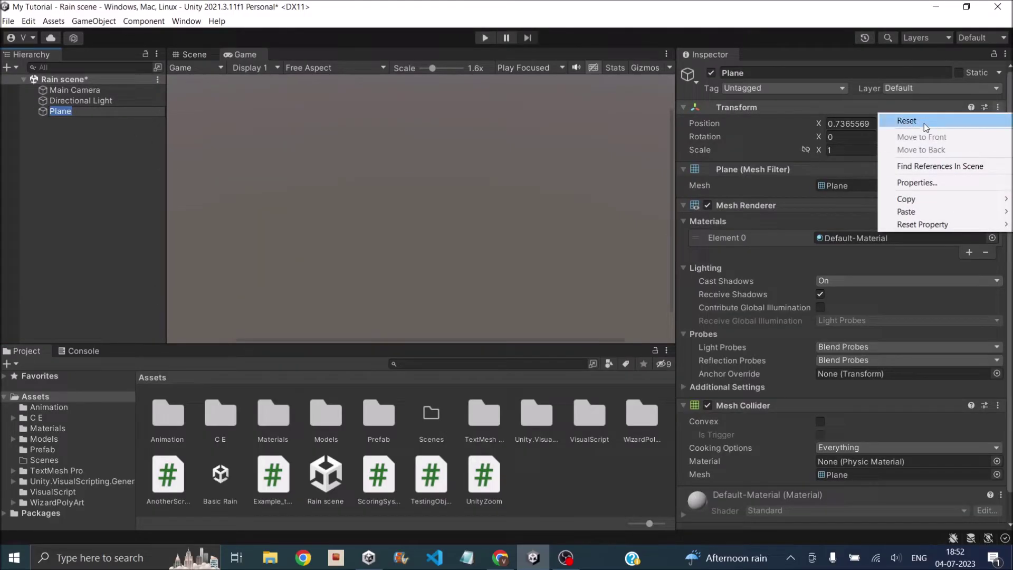
left_click(906, 121)
Step: Apply the cup_green material from the Materials folder to the Plane
double_click(273, 414)
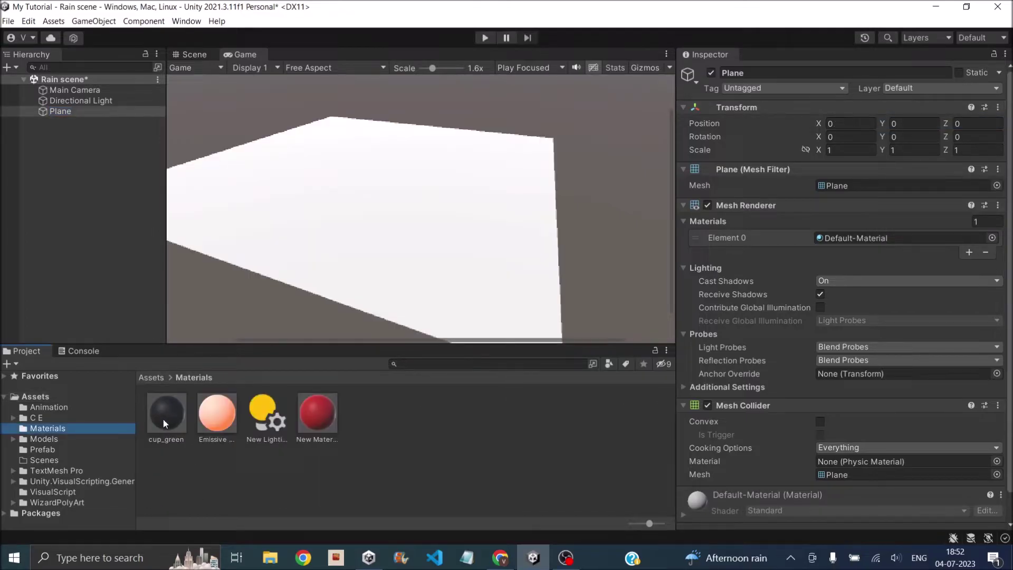
left_click_drag(163, 420, 310, 300)
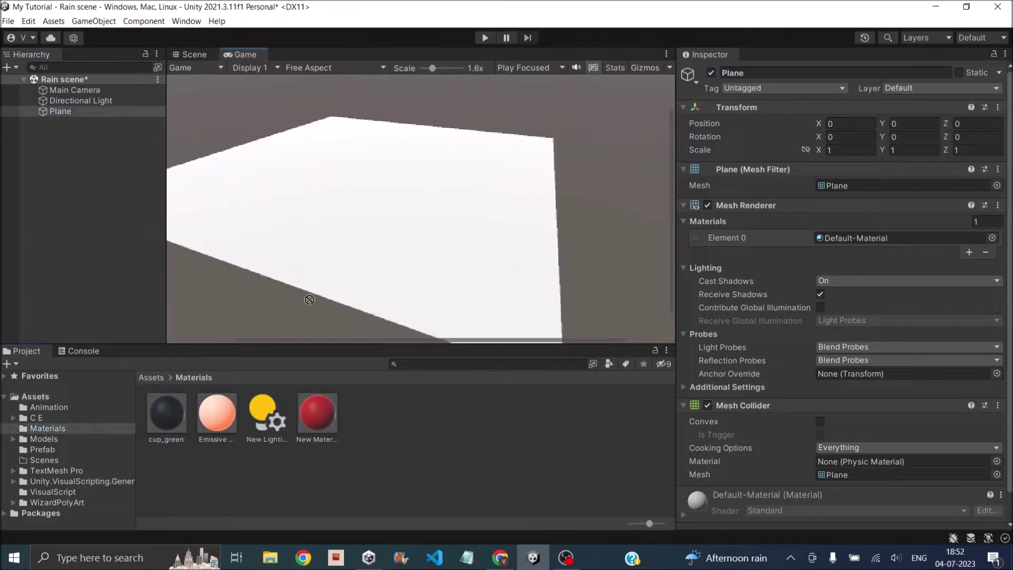
left_click(192, 55)
left_click_drag(165, 428, 383, 312)
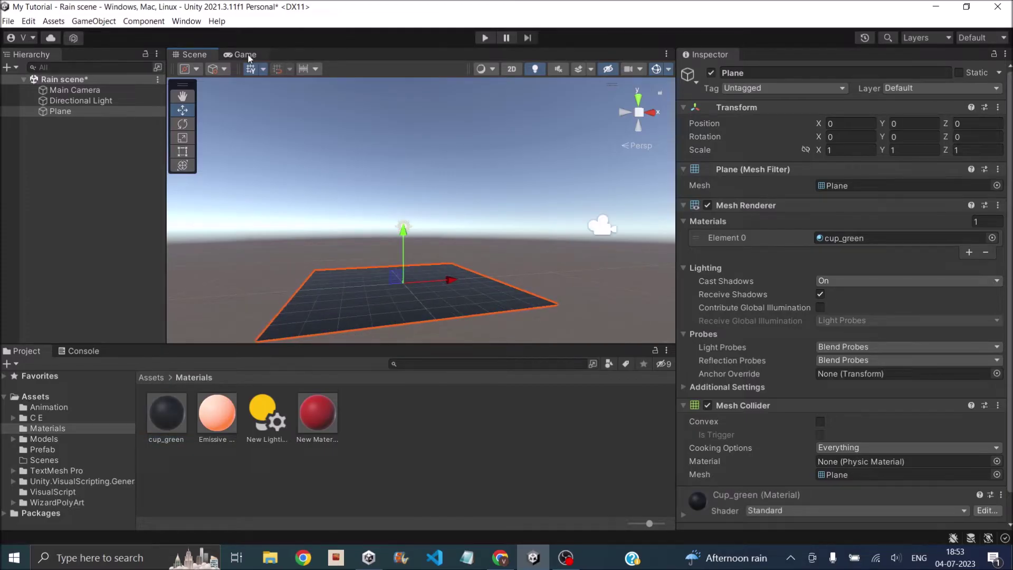
left_click(46, 143)
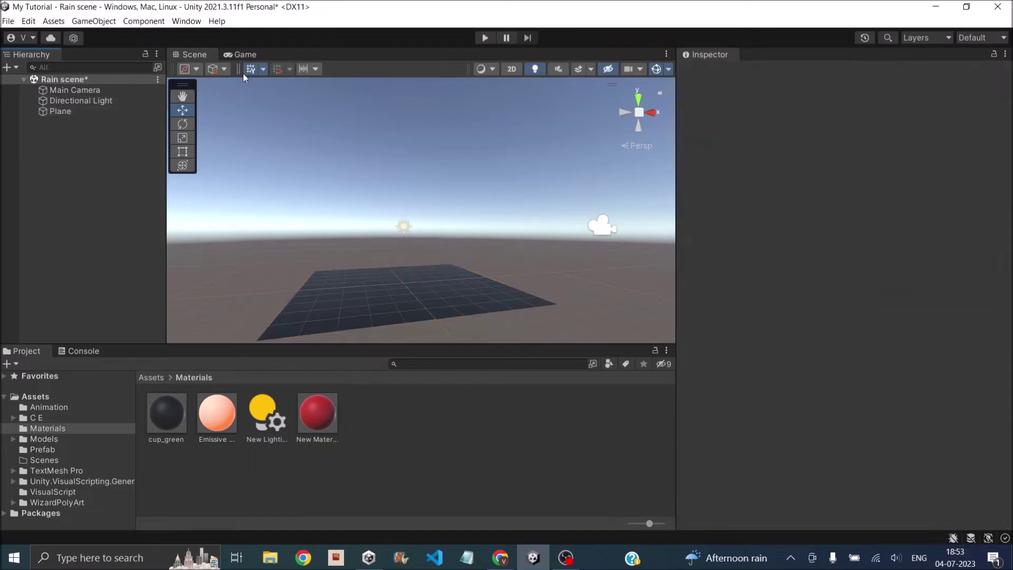
Step: Add a Particle System and reset its Transform and Particle System component to defaults
left_click(9, 68)
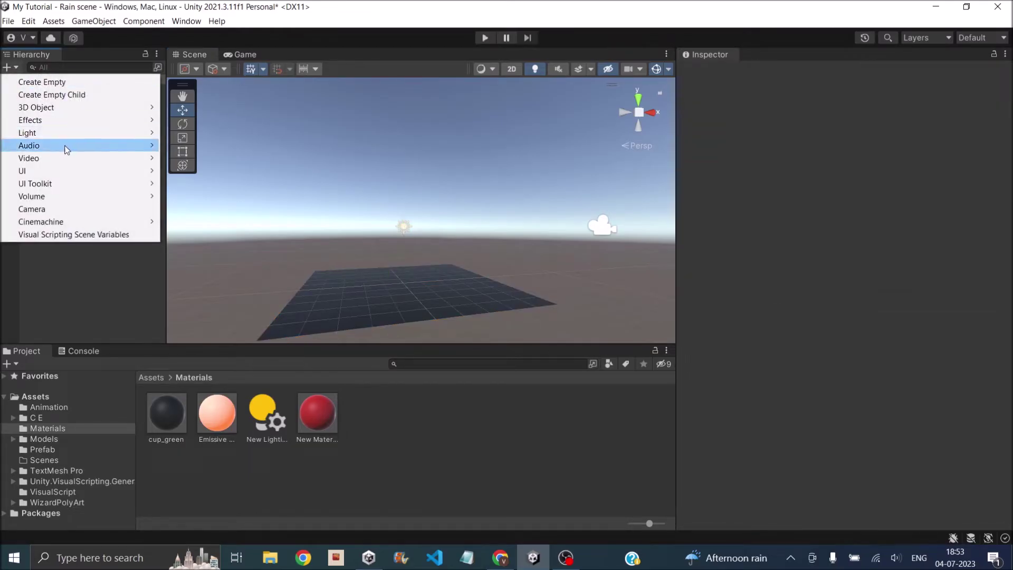
mouse_move(122, 121)
left_click(220, 120)
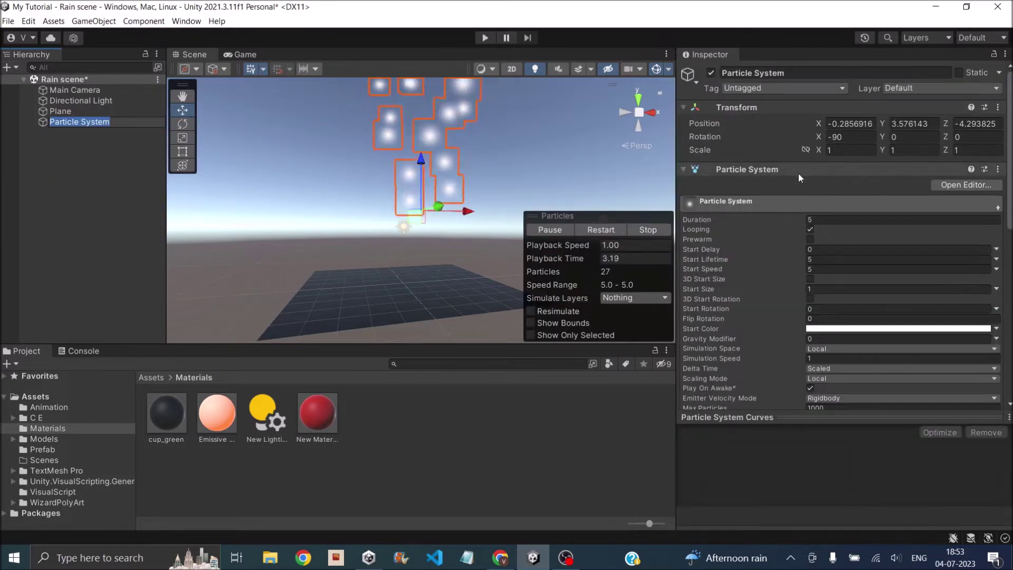
right_click(974, 112)
left_click(956, 118)
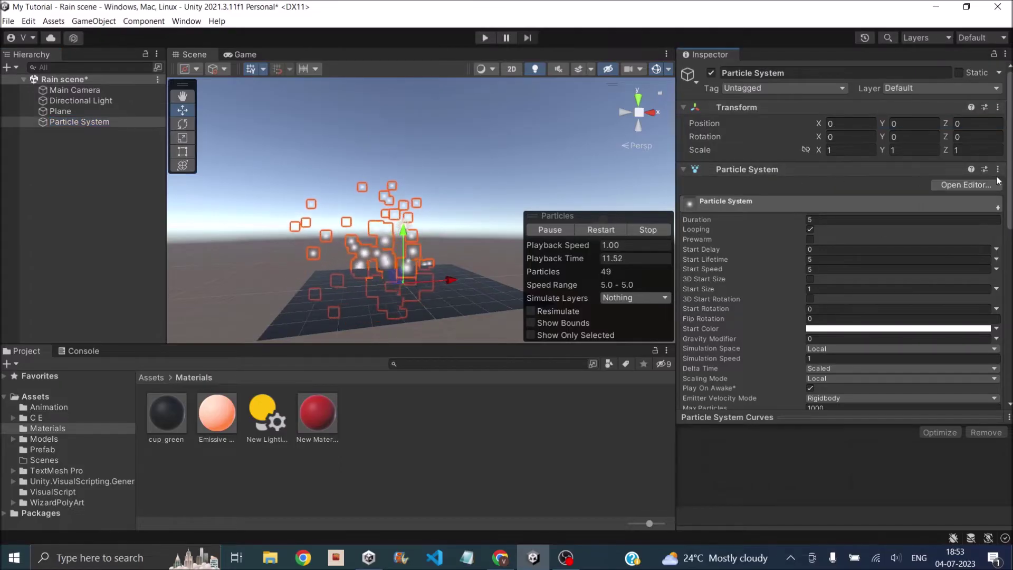
right_click(919, 176)
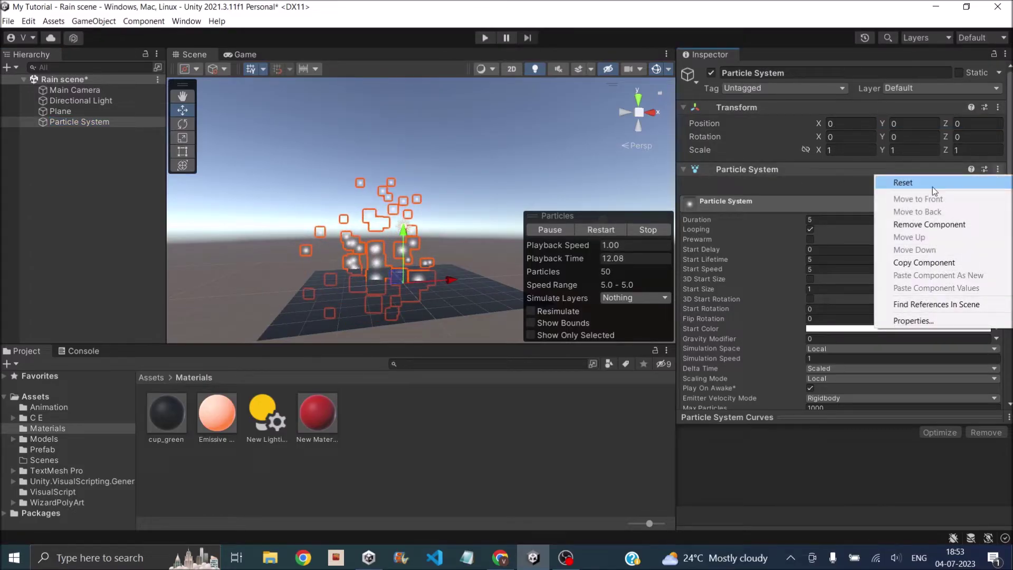
left_click(932, 187)
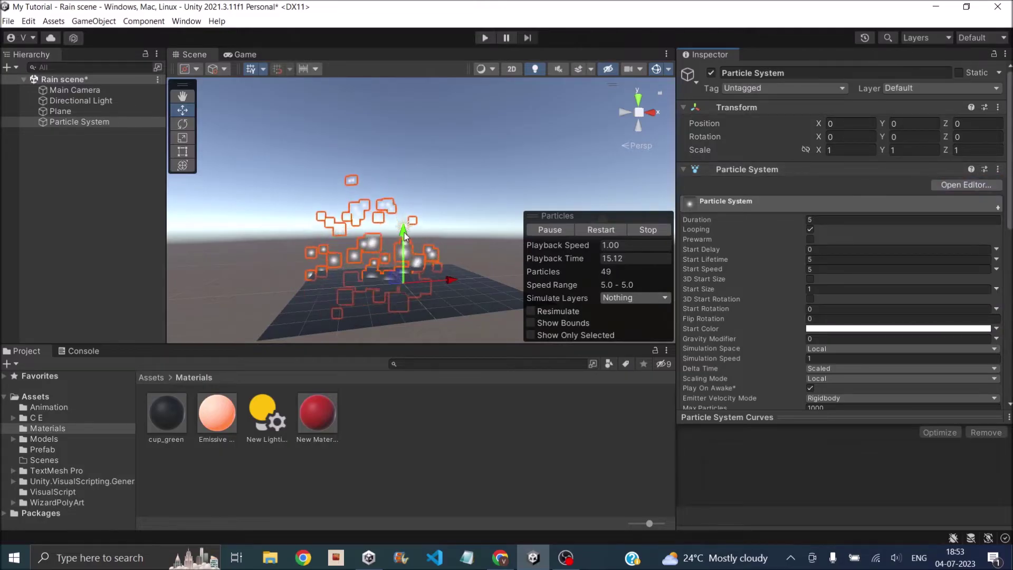
Step: Raise the Particle System to Position Y 10 above the plane
left_click_drag(404, 235, 404, 117)
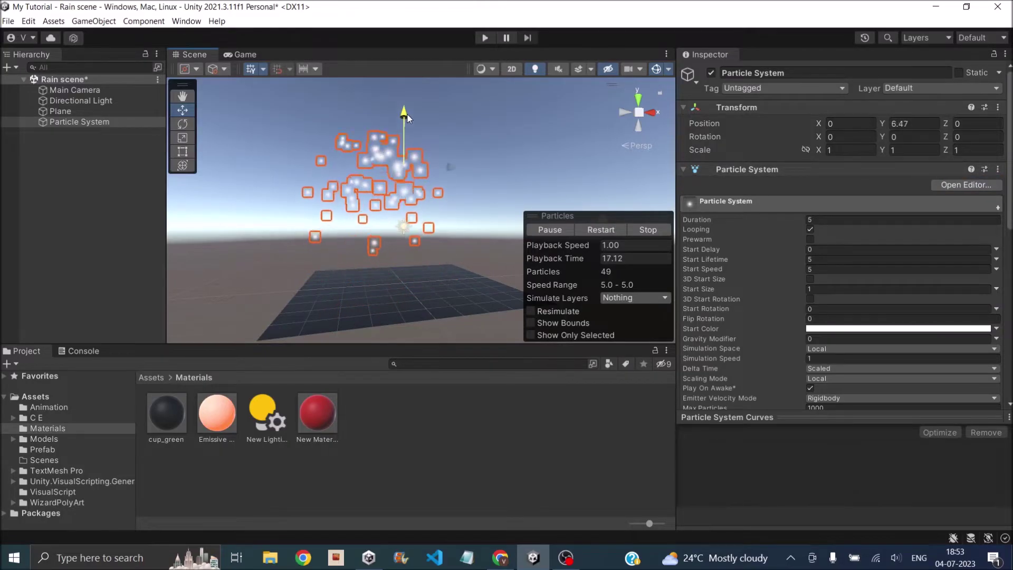
left_click(915, 124)
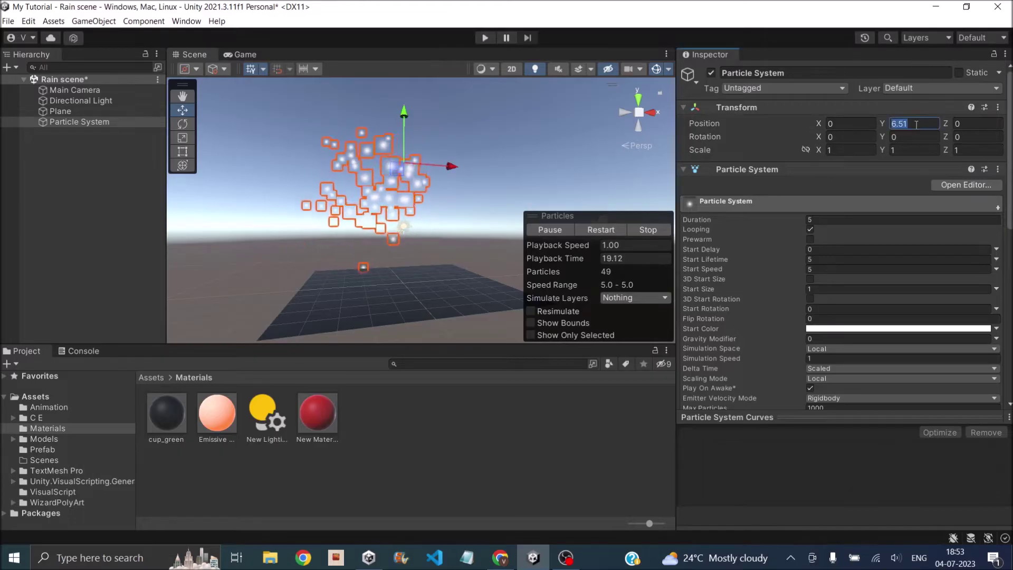
type("10")
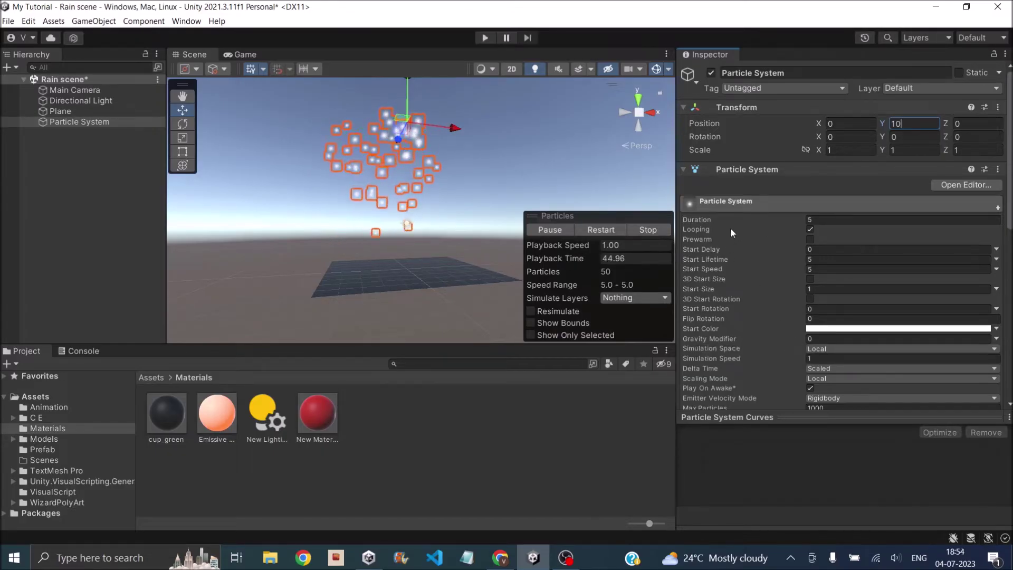
Step: Set Duration 2, Start Lifetime 2, Start Speed 0 and Start Size 0.1, then frame the emitter
left_click(829, 220)
type("2")
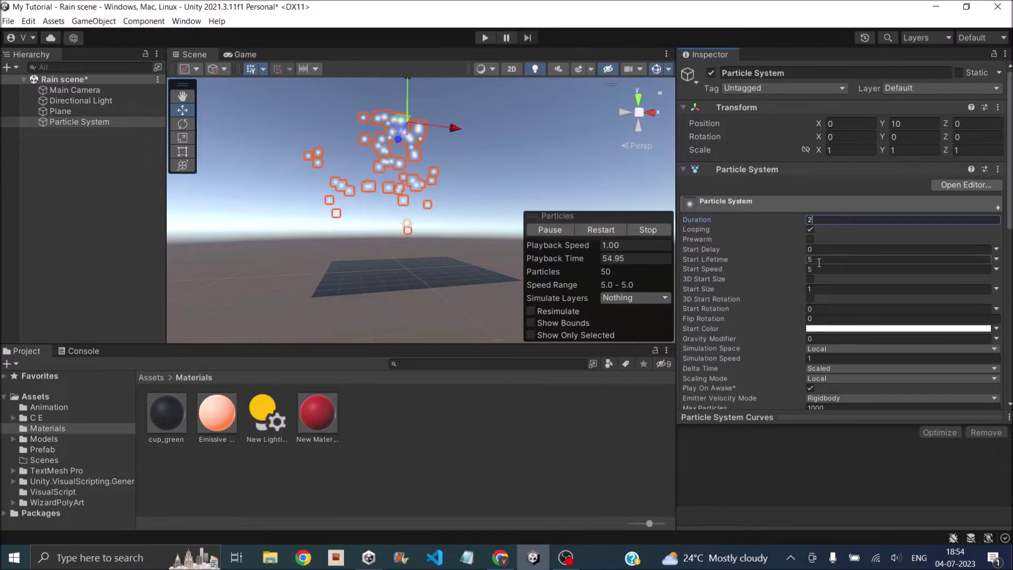
left_click(827, 260)
type("2")
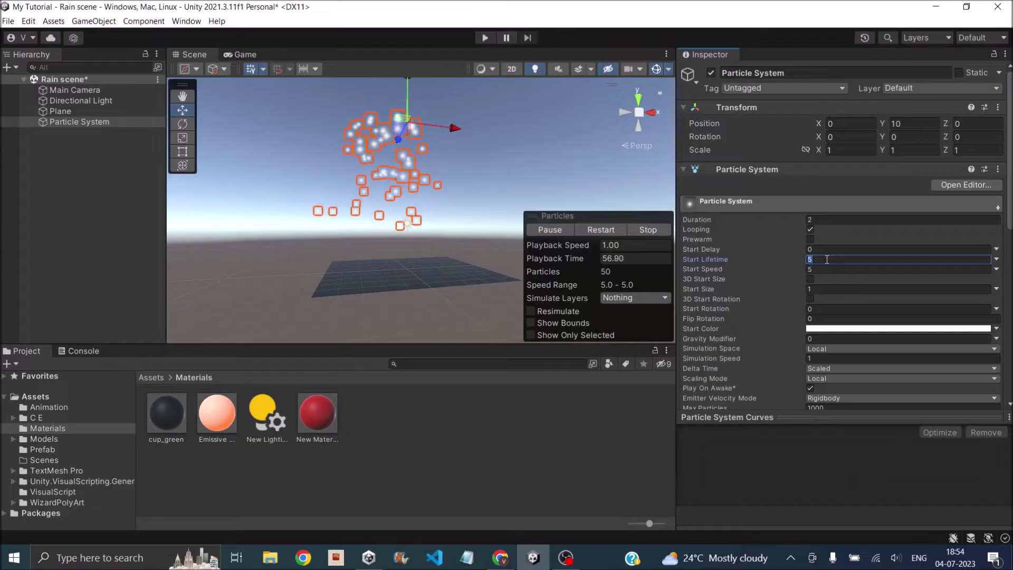
left_click(831, 270)
type("0")
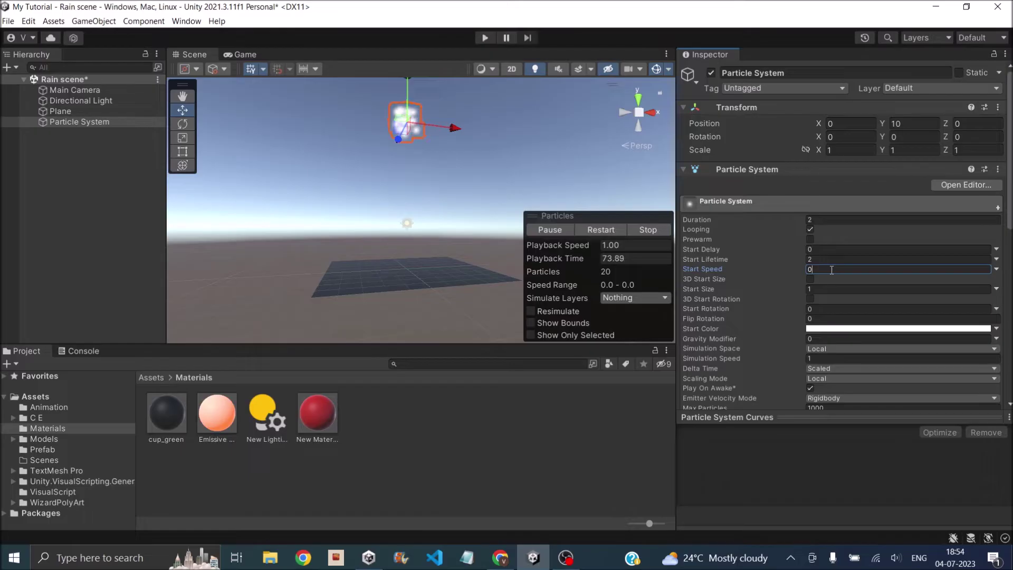
left_click(821, 288)
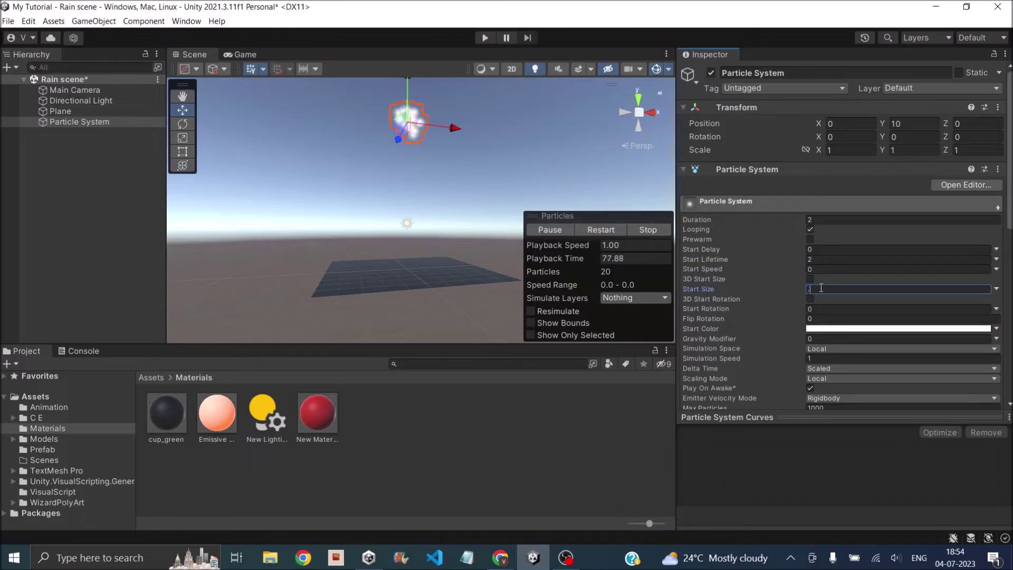
key("Return")
key("f")
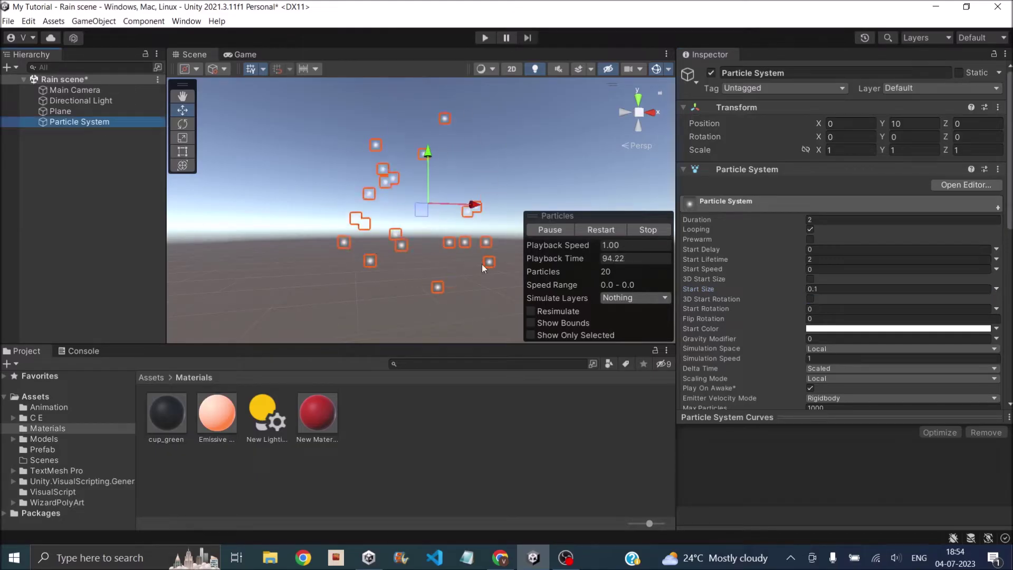
Step: Change the Shape module's emitter shape to Box
scroll(913, 372, "down", 5)
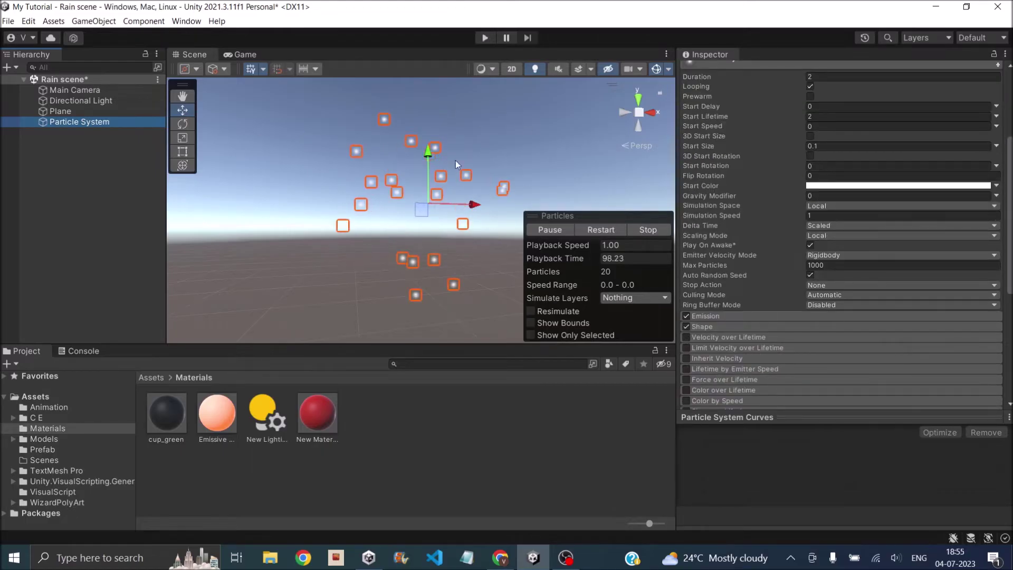
scroll(721, 296, "down", 1)
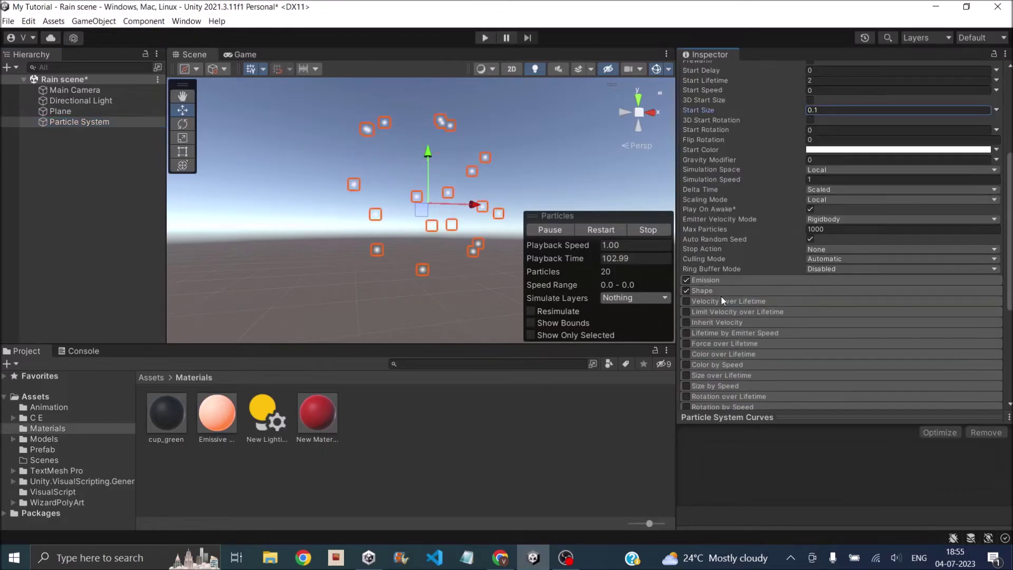
left_click(748, 290)
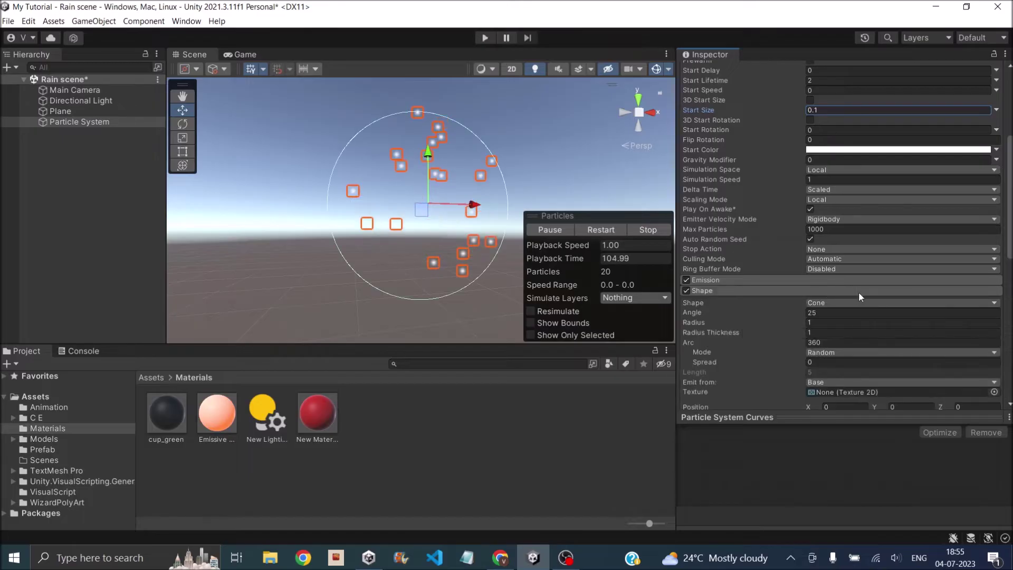
left_click(860, 302)
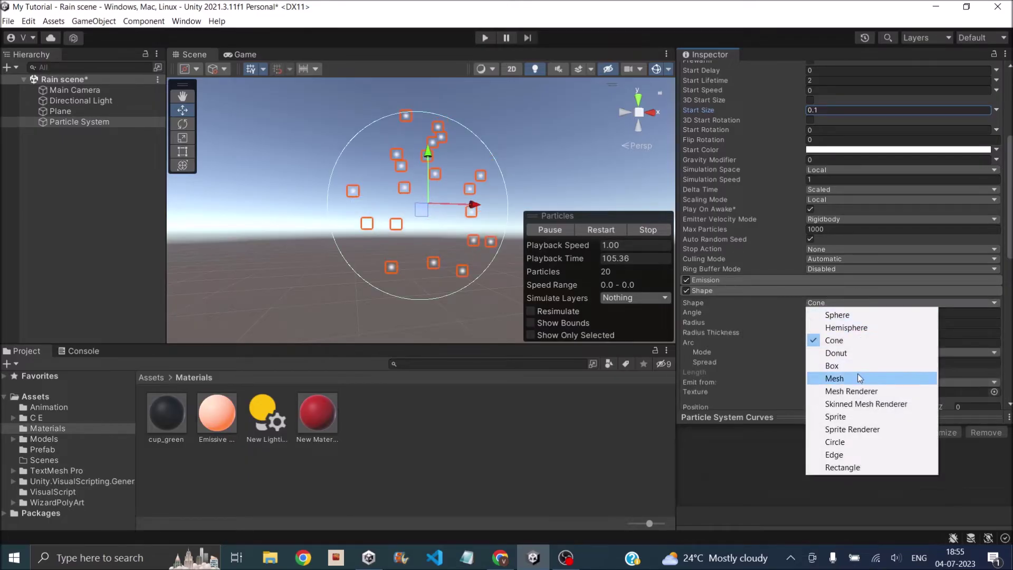
left_click(844, 366)
Step: Scale the Box emitter to 10 × 1 × 10 and reframe it above the plane
scroll(749, 327, "down", 1)
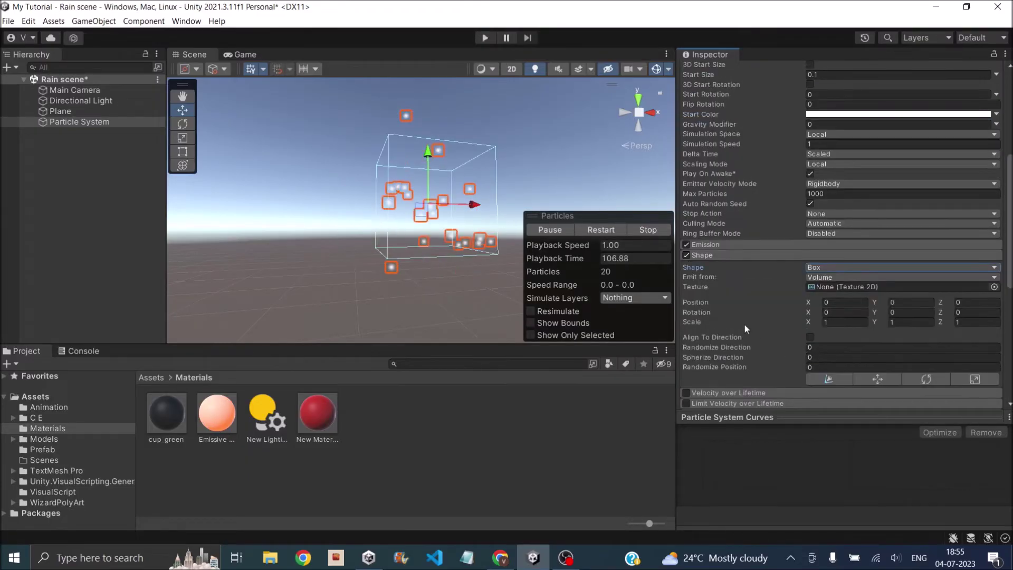
left_click(848, 322)
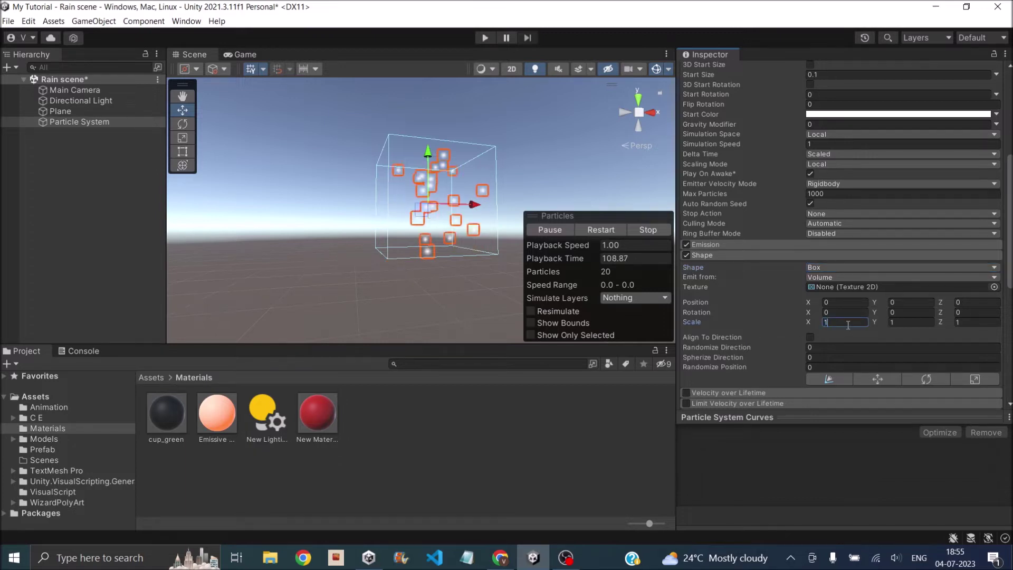
type("0")
left_click(980, 325)
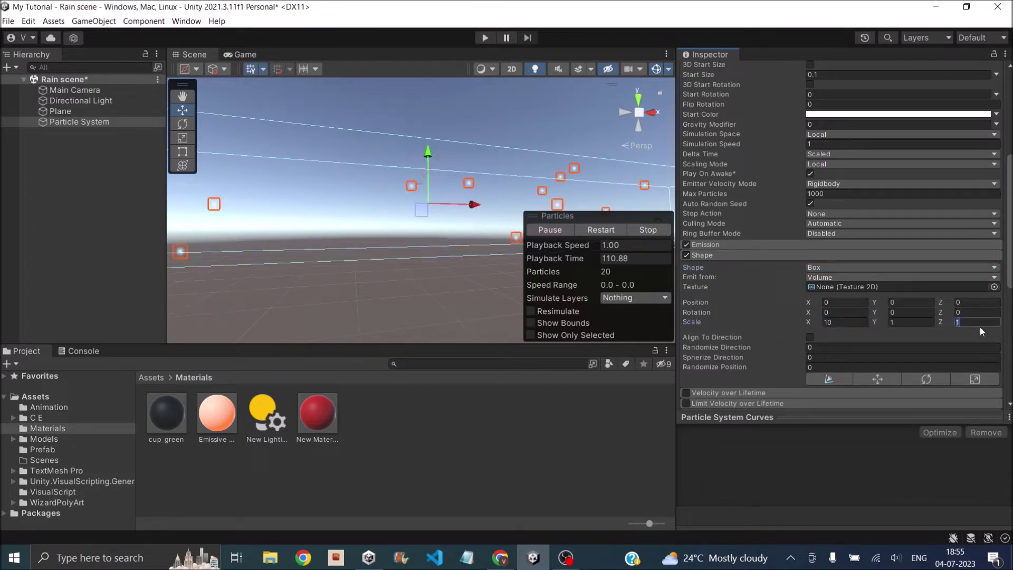
scroll(230, 190, "down", 3)
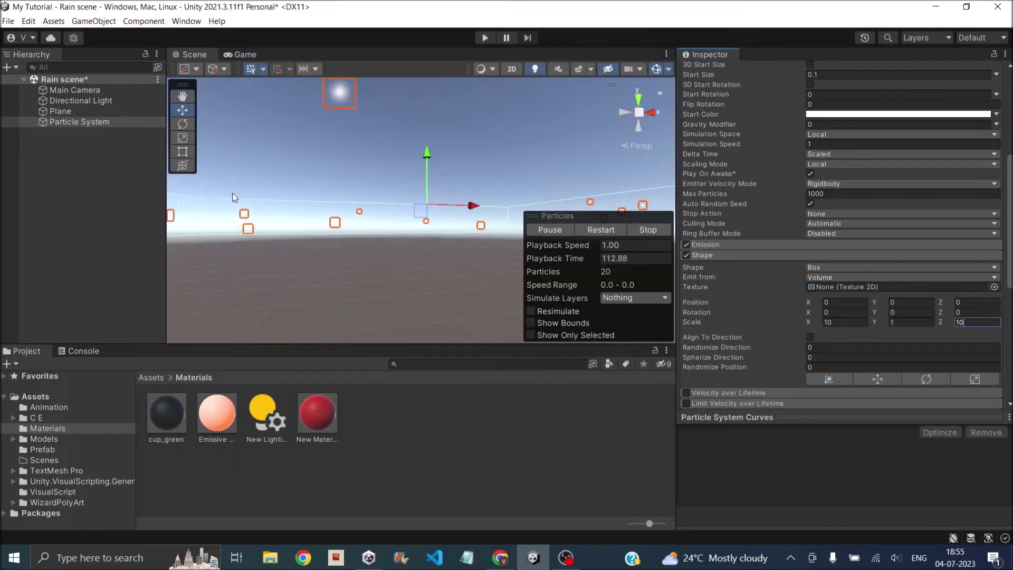
middle_click_drag(383, 258, 361, 201)
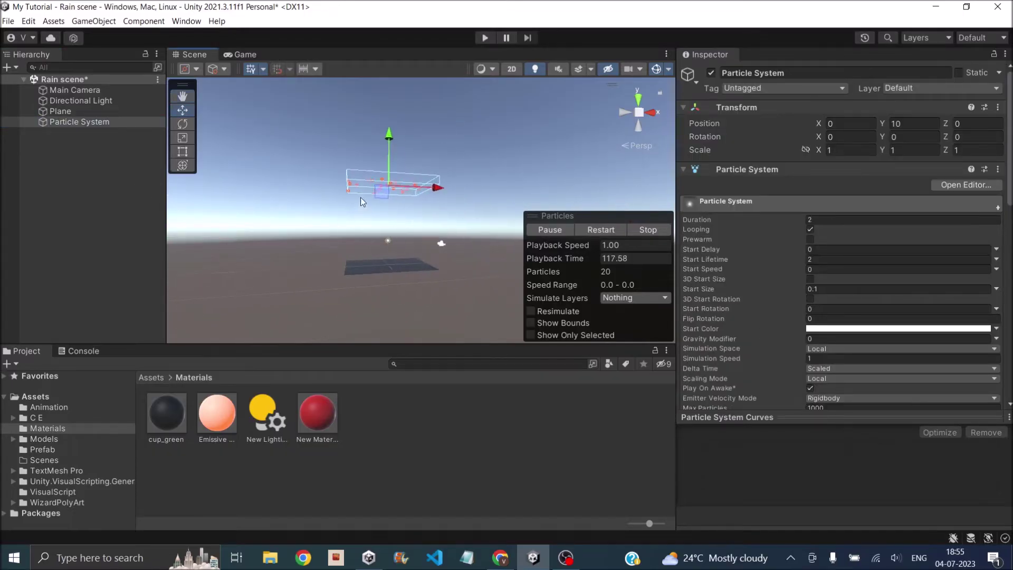
middle_click_drag(408, 224, 361, 236)
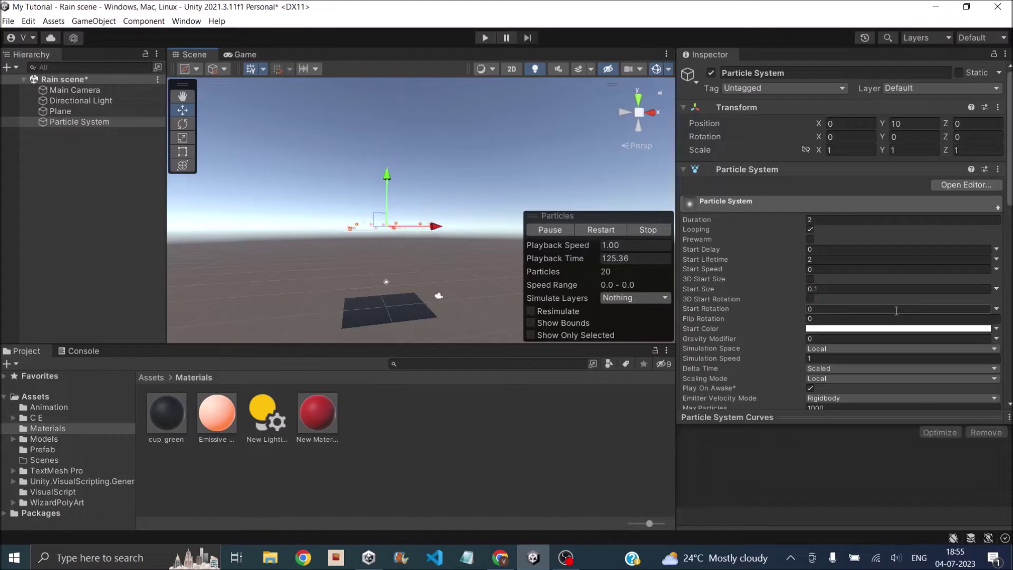
Step: Enable Velocity over Lifetime and expand it to give a Linear Y of -20
scroll(895, 318, "down", 10)
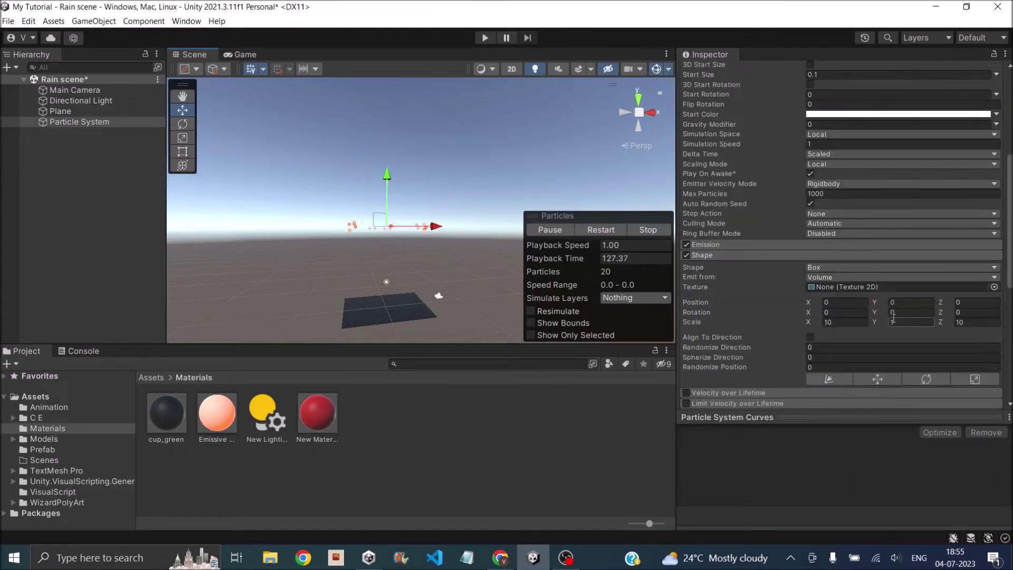
scroll(889, 319, "down", 1)
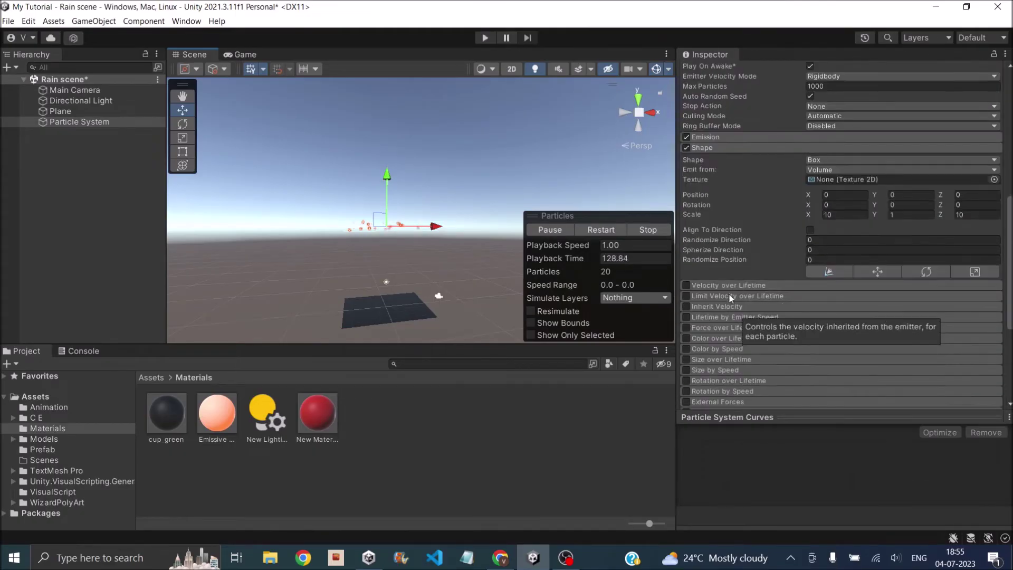
left_click(685, 285)
left_click(765, 285)
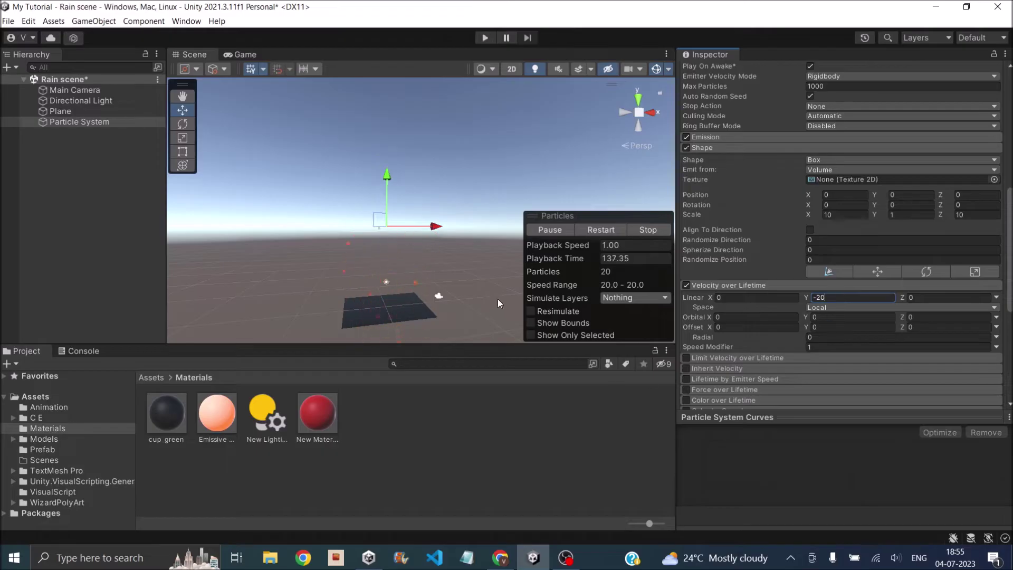
Step: Dock the Game view beside Project and Console and enlarge its panel
left_click(248, 53)
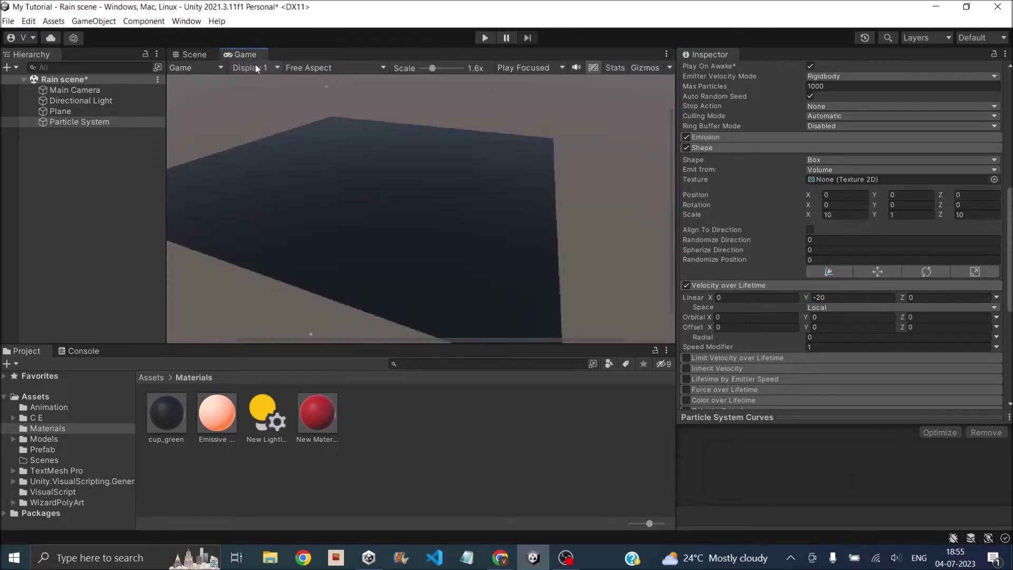
left_click_drag(246, 53, 129, 354)
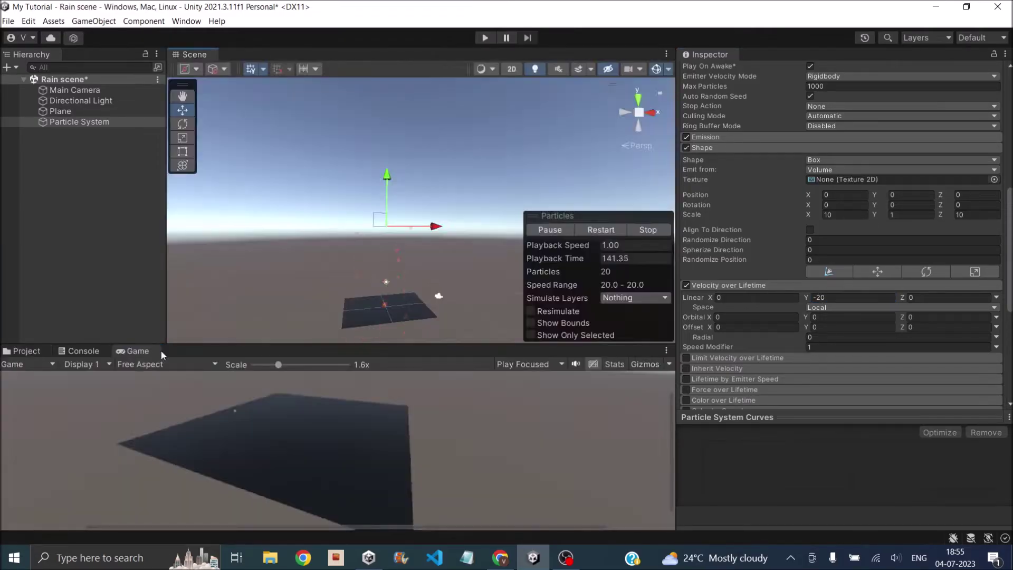
left_click_drag(286, 346, 314, 238)
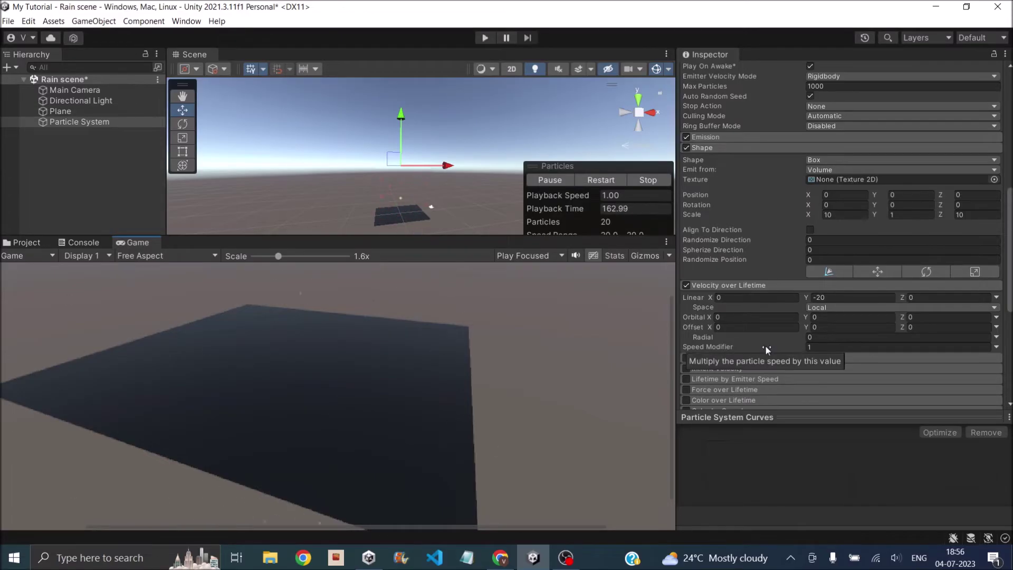
Step: Set the Renderer's Render Mode to Stretched Billboard with Length Scale 10
scroll(805, 357, "down", 6)
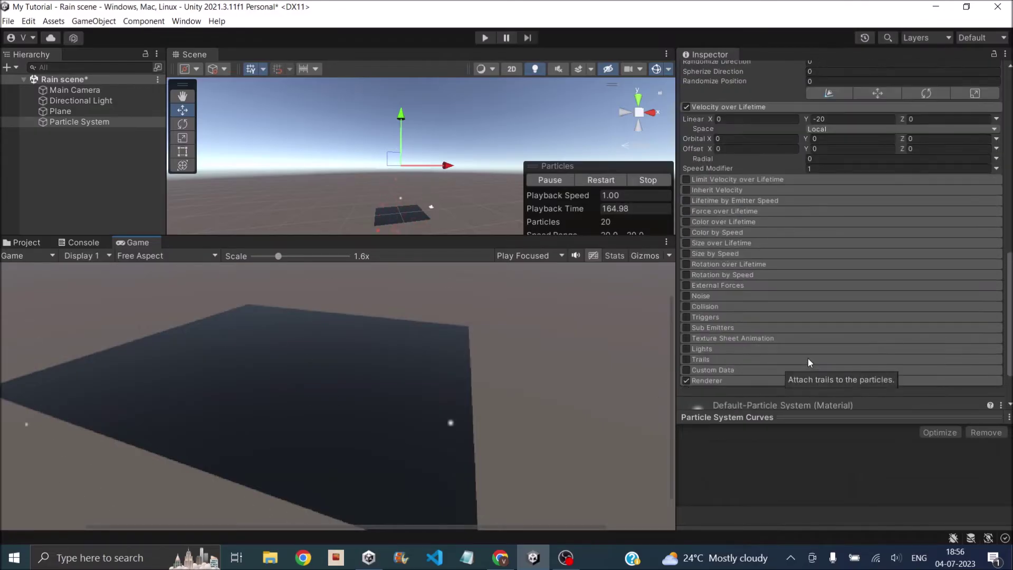
scroll(807, 360, "down", 1)
left_click(729, 344)
scroll(768, 351, "down", 2)
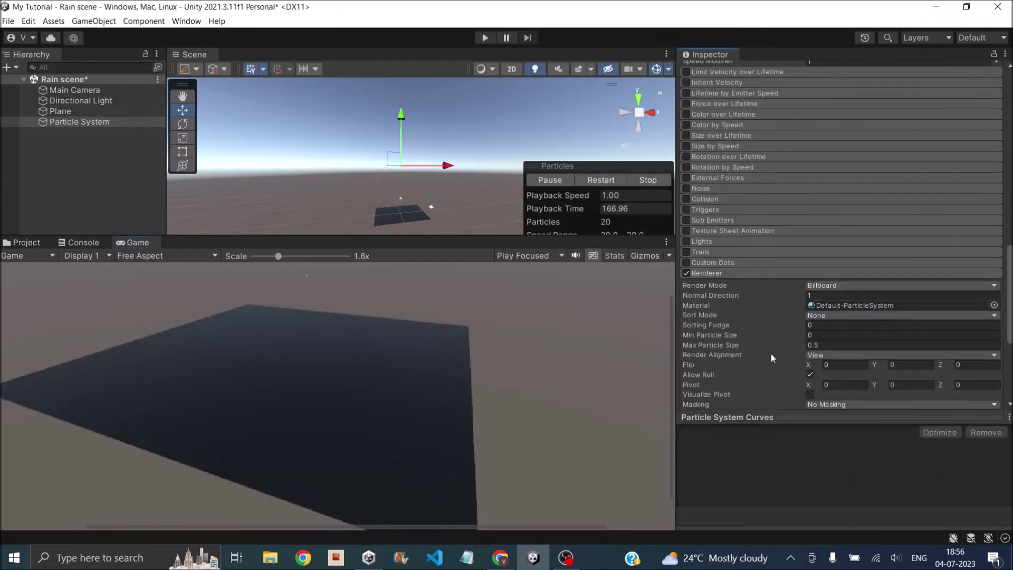
left_click(825, 284)
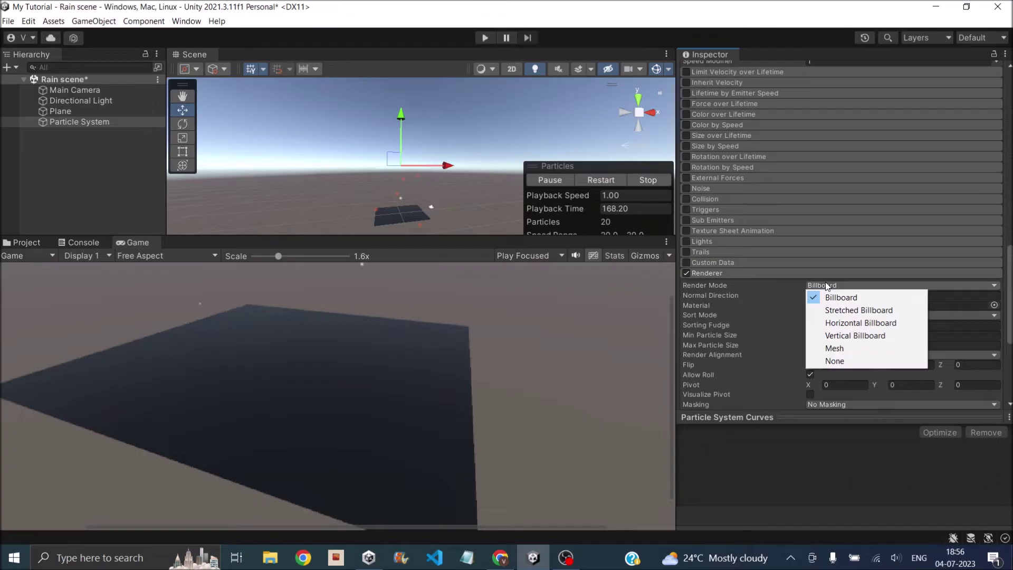
left_click(843, 312)
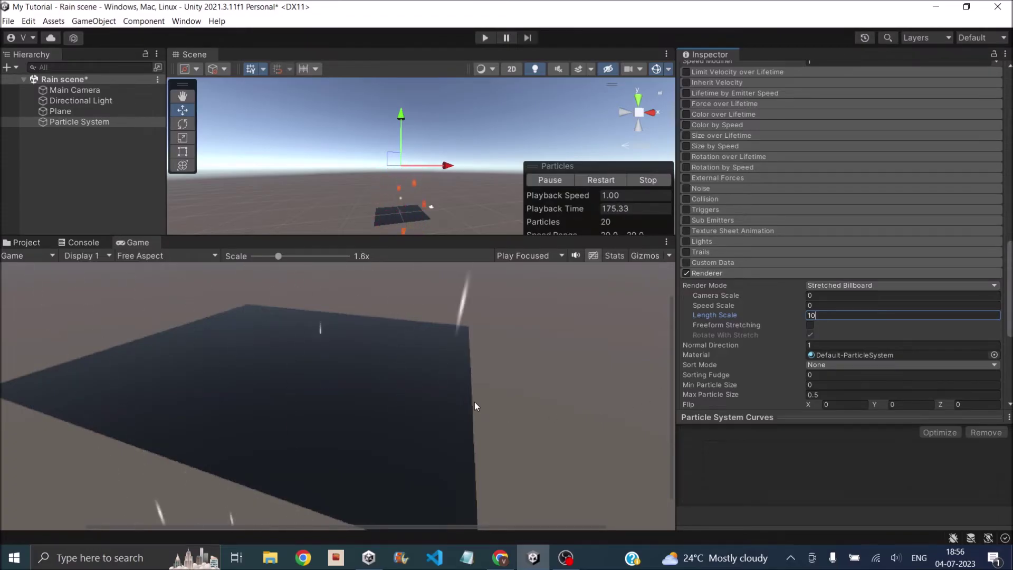
scroll(736, 324, "up", 10)
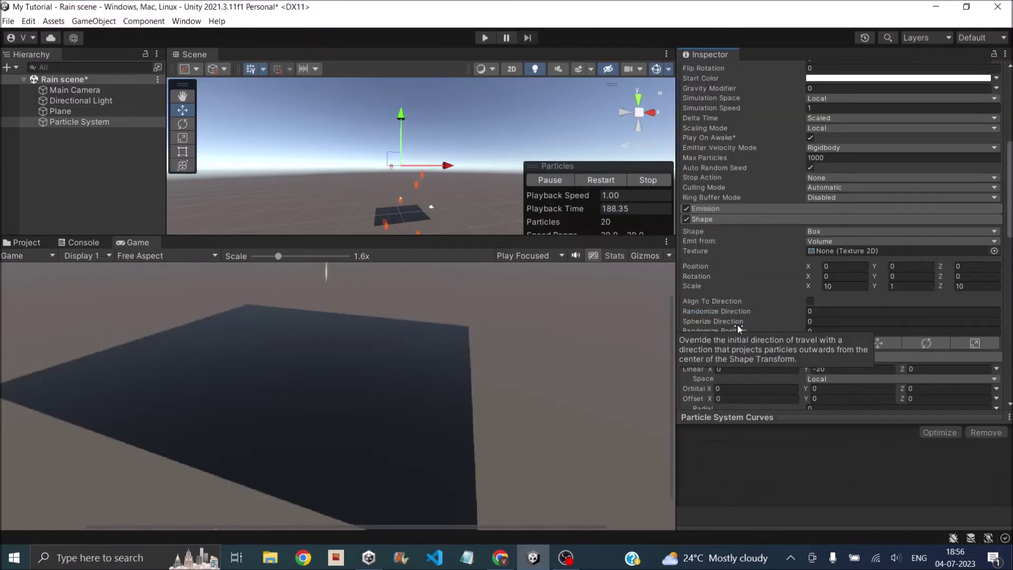
Step: Set Emission Rate over Time to 100 and pan the Scene view onto the rain
scroll(737, 324, "up", 6)
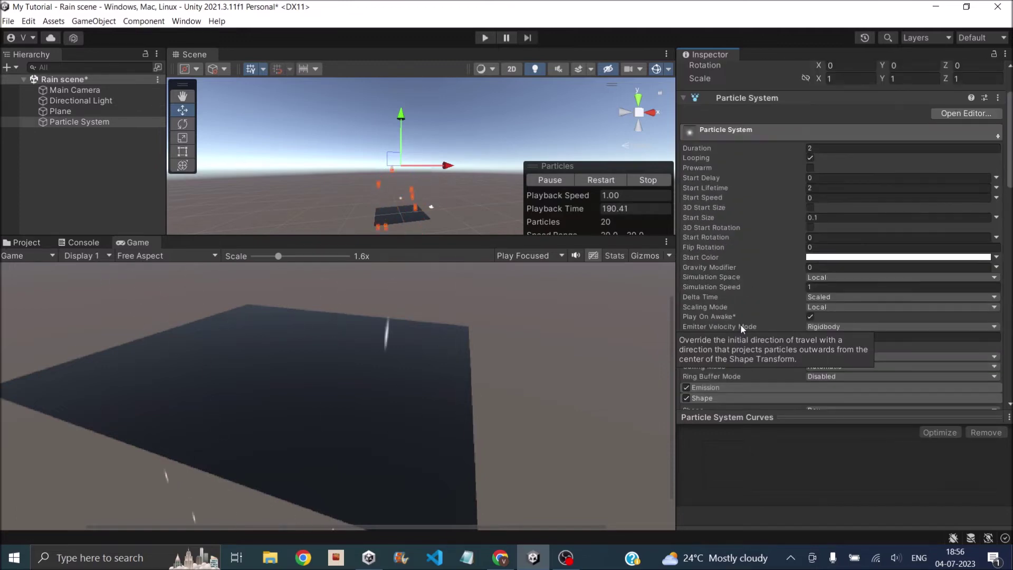
scroll(821, 374, "down", 3)
left_click(758, 280)
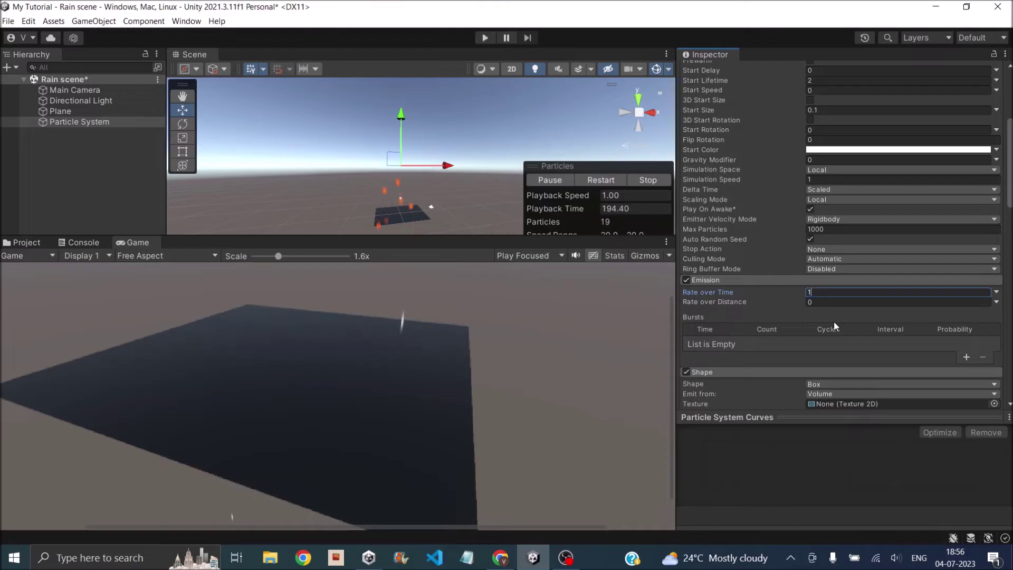
type("00")
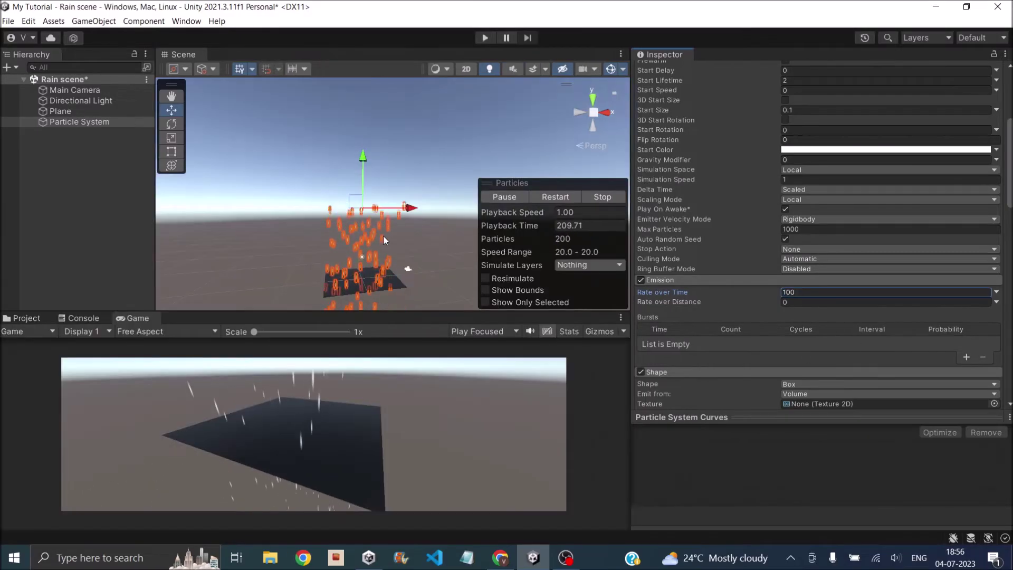
middle_click_drag(381, 251, 401, 220)
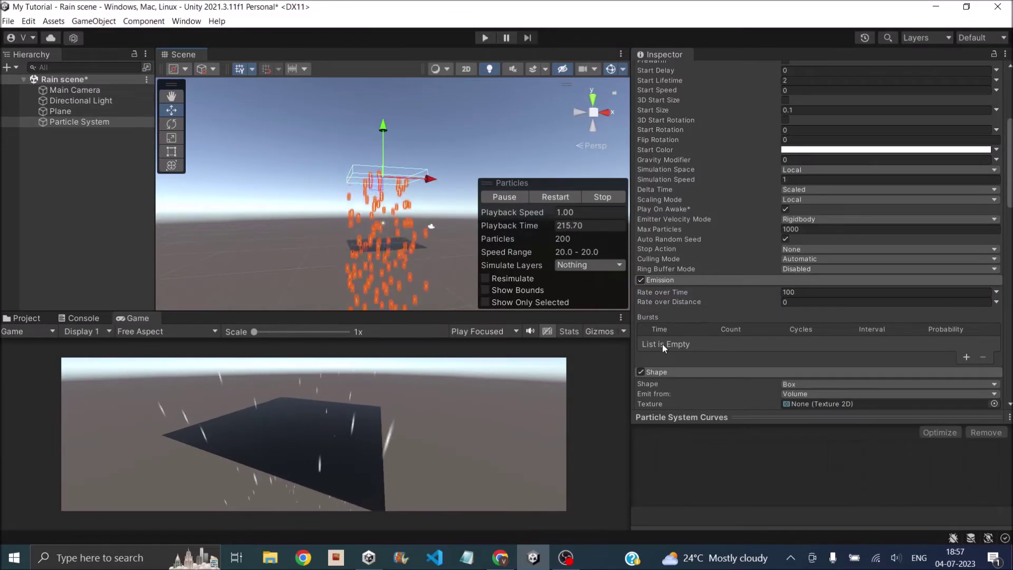
scroll(693, 278, "down", 3)
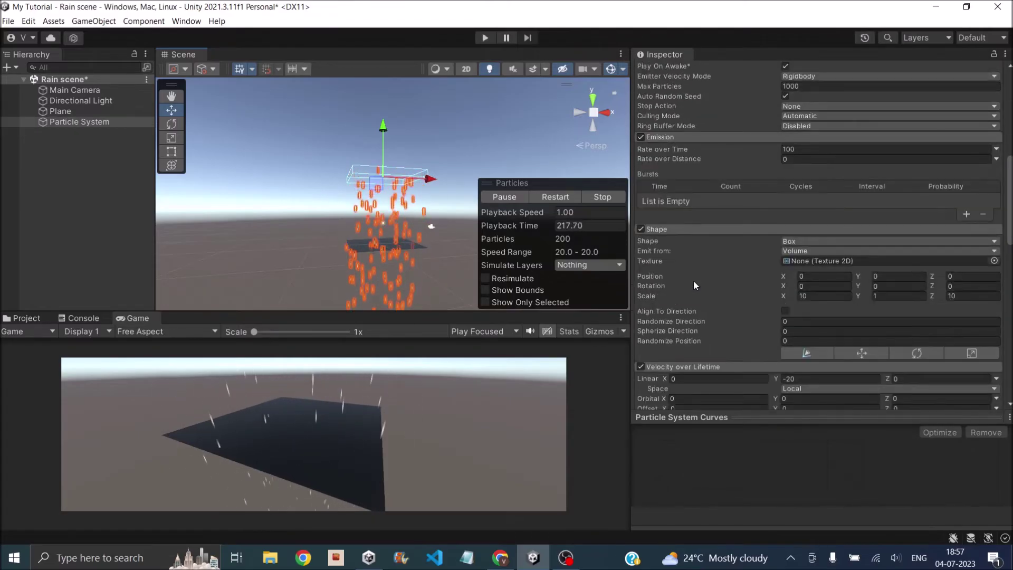
Step: Enable the Collision module and set its type to World
scroll(693, 280, "down", 5)
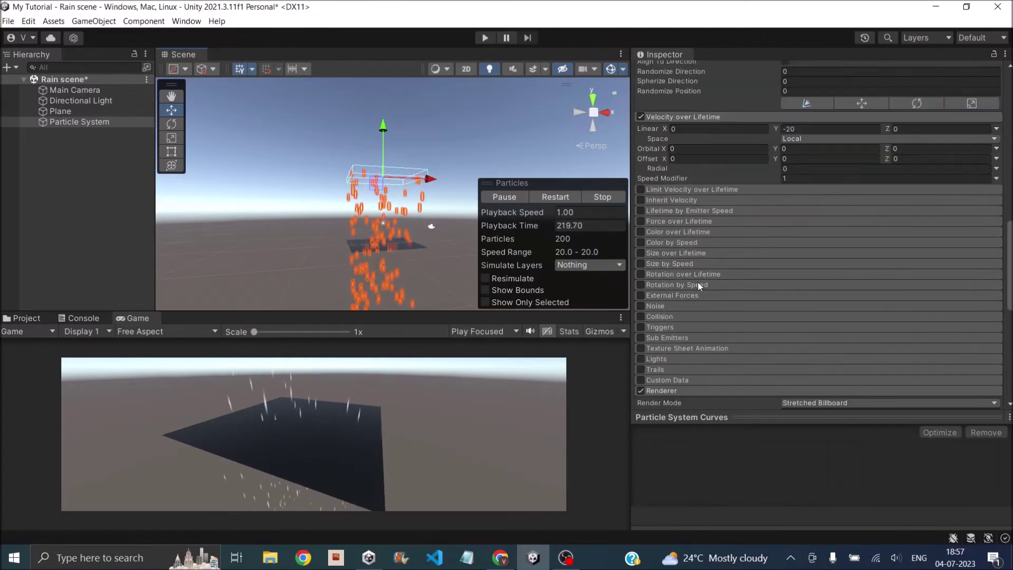
scroll(699, 286, "down", 1)
left_click(658, 280)
left_click(640, 280)
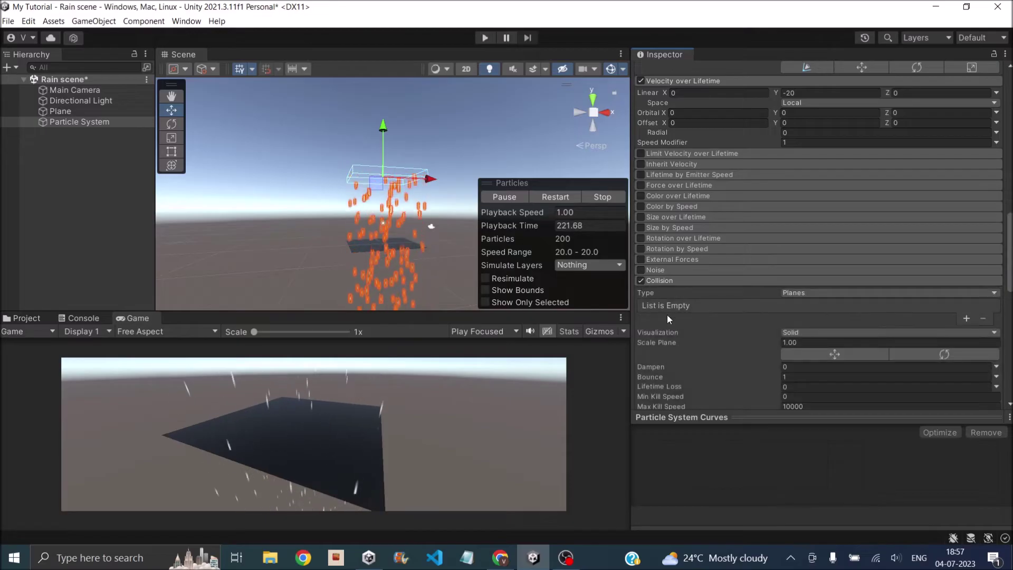
left_click(809, 292)
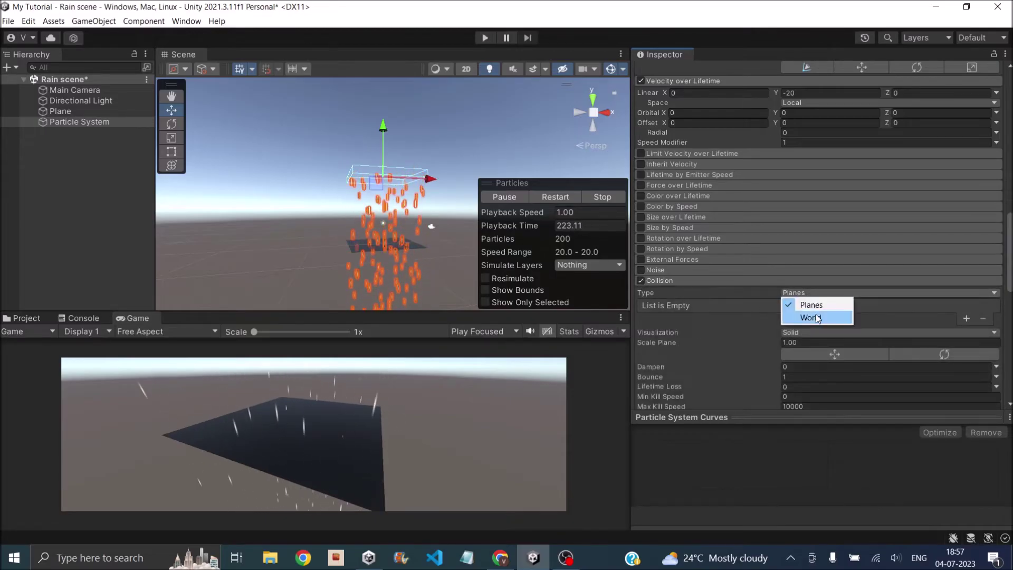
left_click(816, 317)
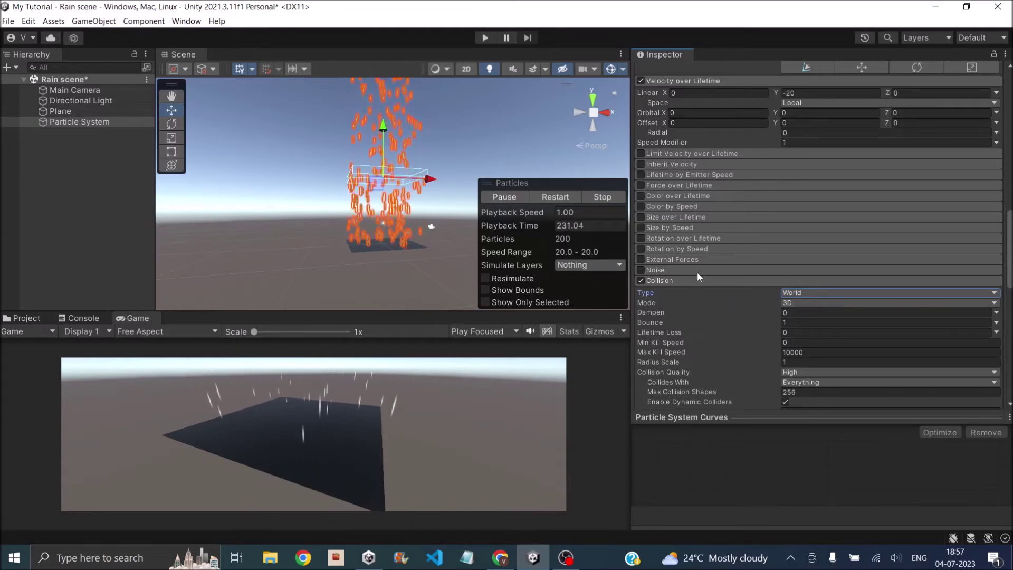
Step: Set collision Bounce to 0 and Lifetime Loss to 1
left_click(806, 322)
type("0")
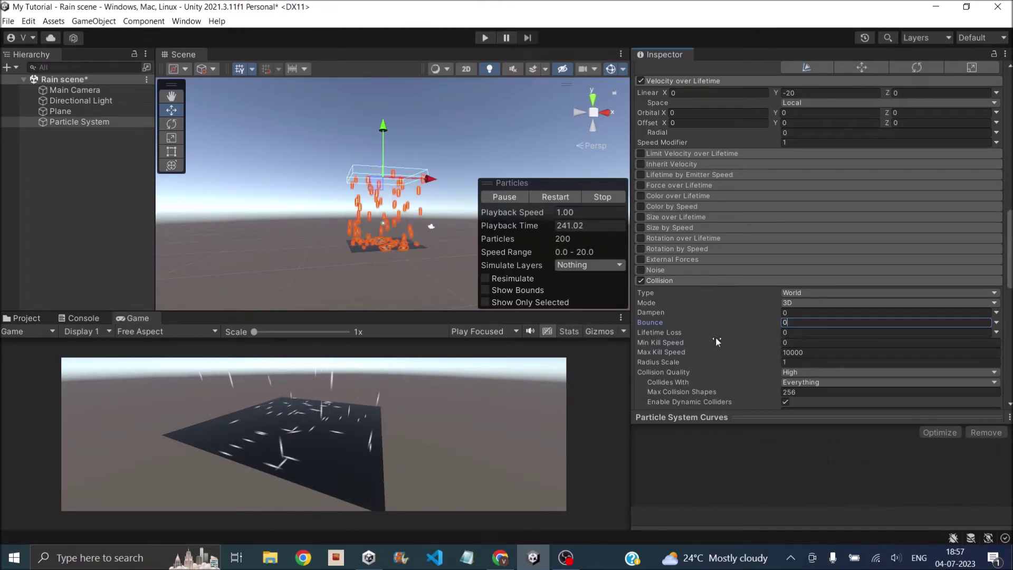
left_click(813, 332)
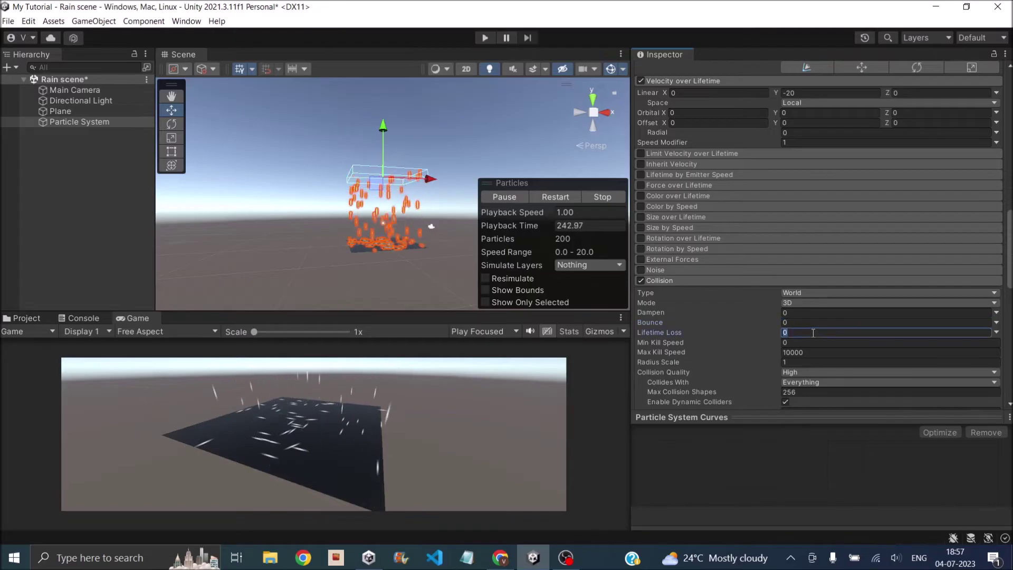
type("1")
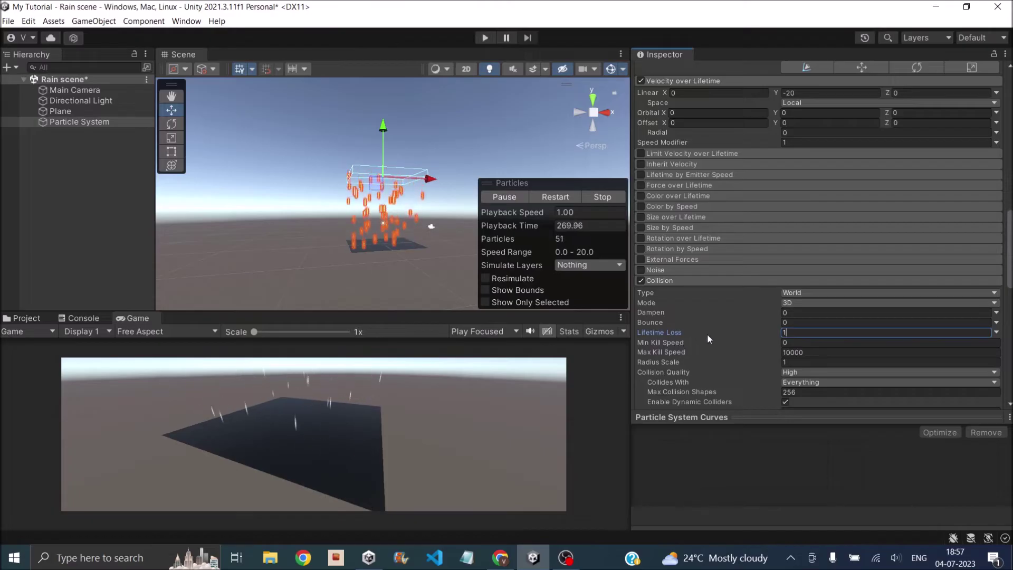
scroll(722, 327, "down", 5)
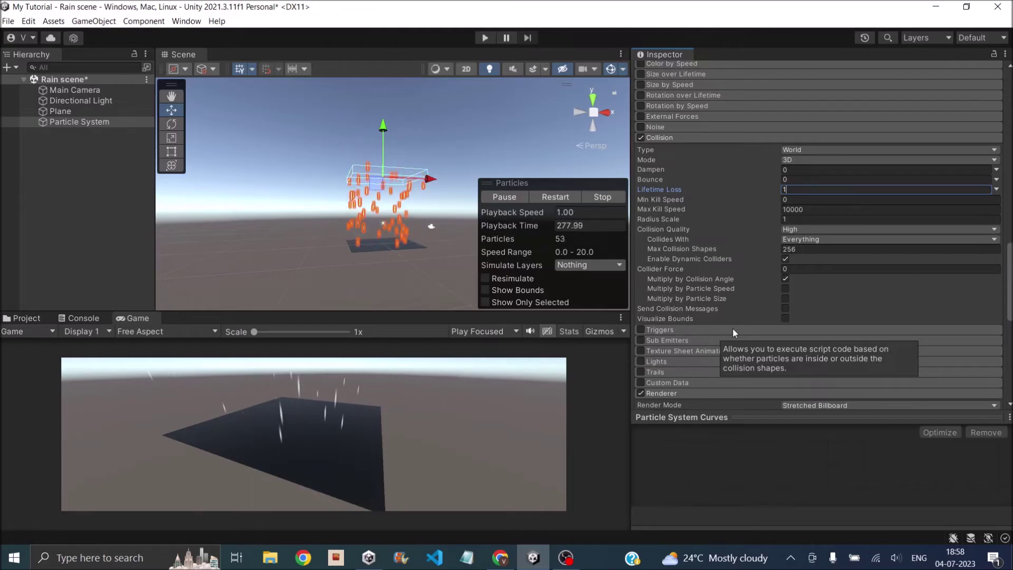
Step: Enable Sub Emitters, set the trigger from Birth to Collision, and create SubEmitter0
left_click(640, 340)
left_click(690, 341)
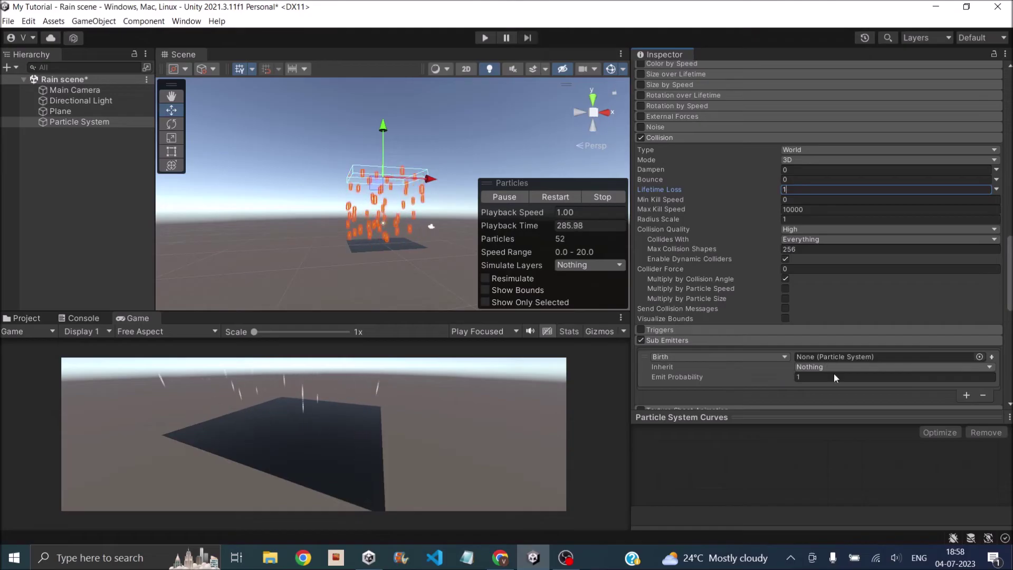
left_click(680, 357)
left_click(686, 382)
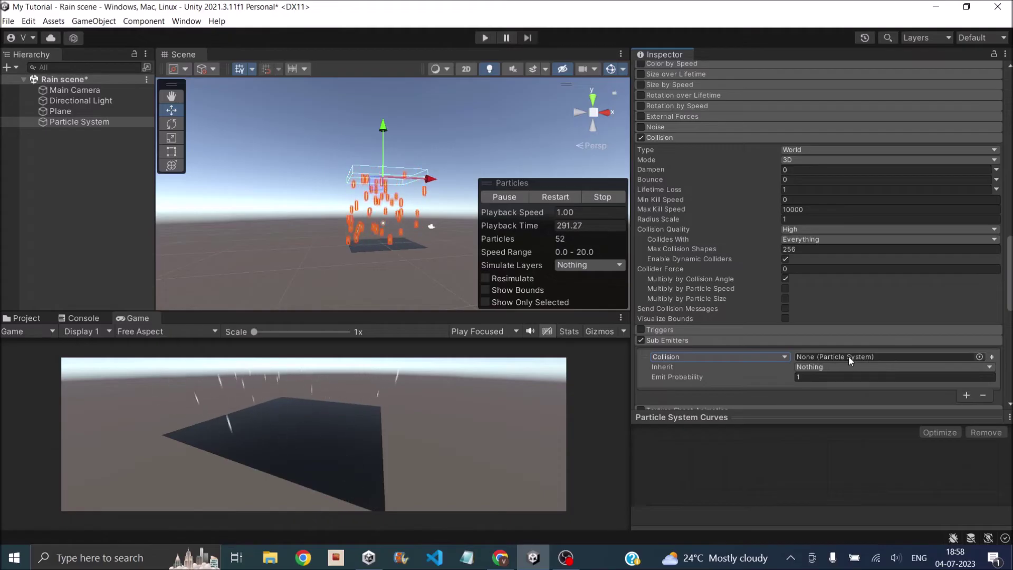
left_click(992, 357)
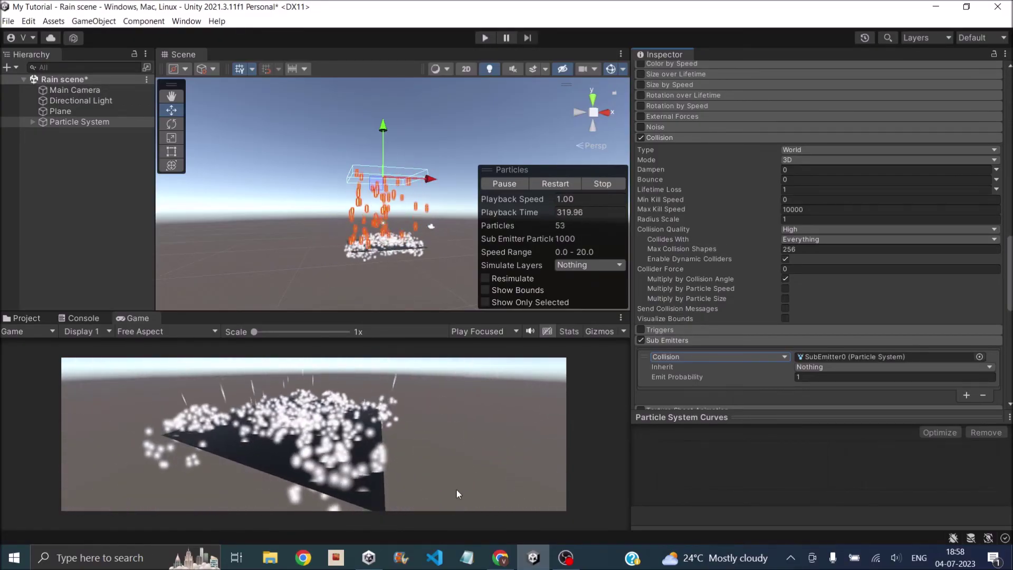
left_click(32, 122)
Step: Give SubEmitter0 a duration of 1, start lifetime 1, start speed 0.1 and start size 0.01
left_click(73, 133)
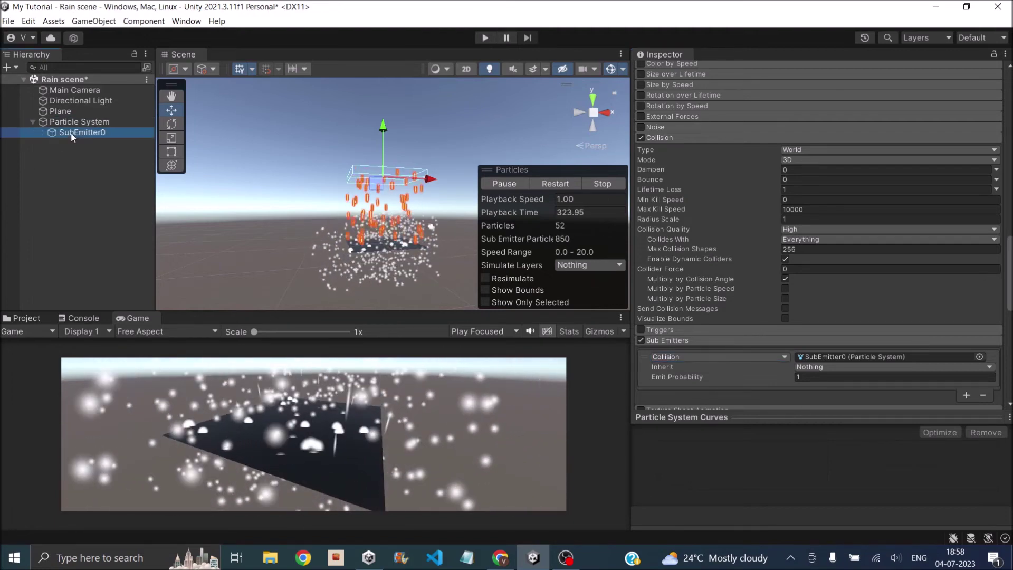
scroll(830, 282, "up", 10)
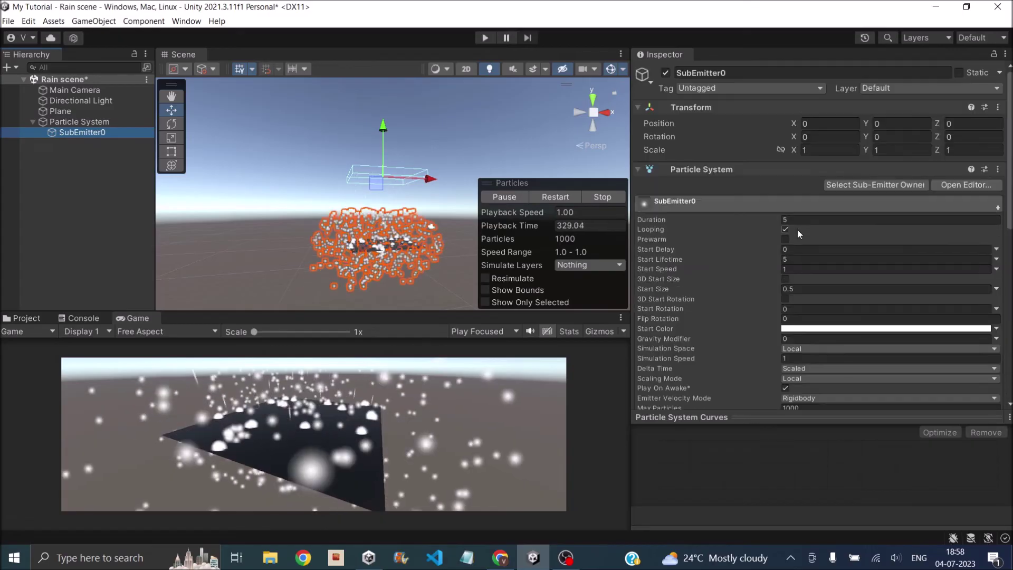
left_click(804, 220)
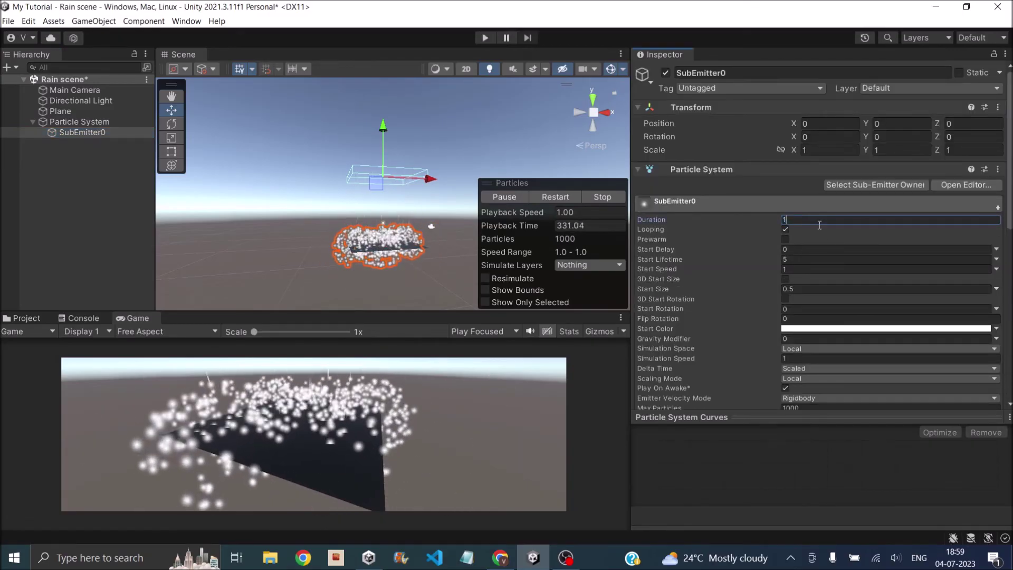
left_click(801, 260)
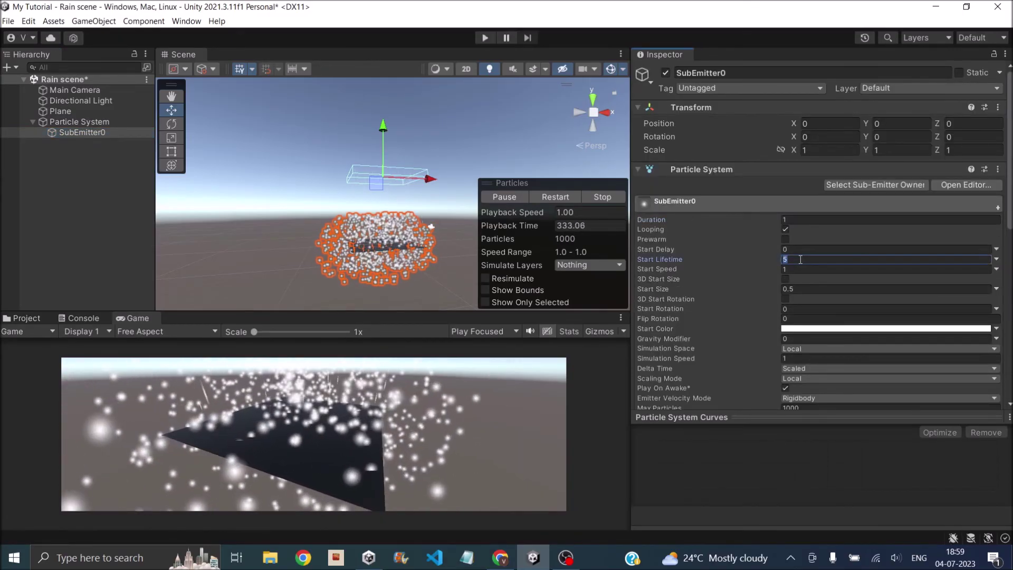
type("1")
left_click(802, 269)
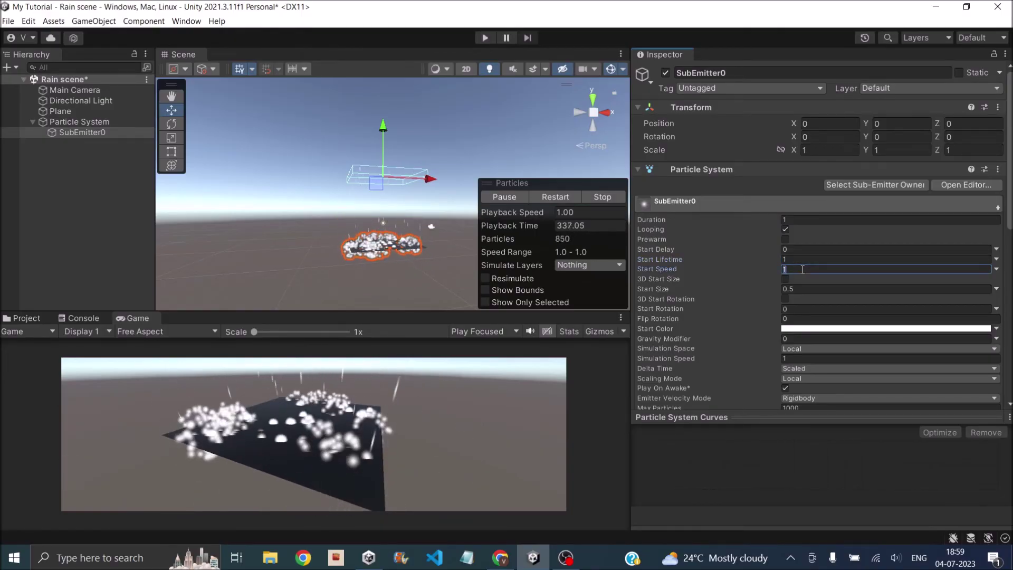
type("0.1")
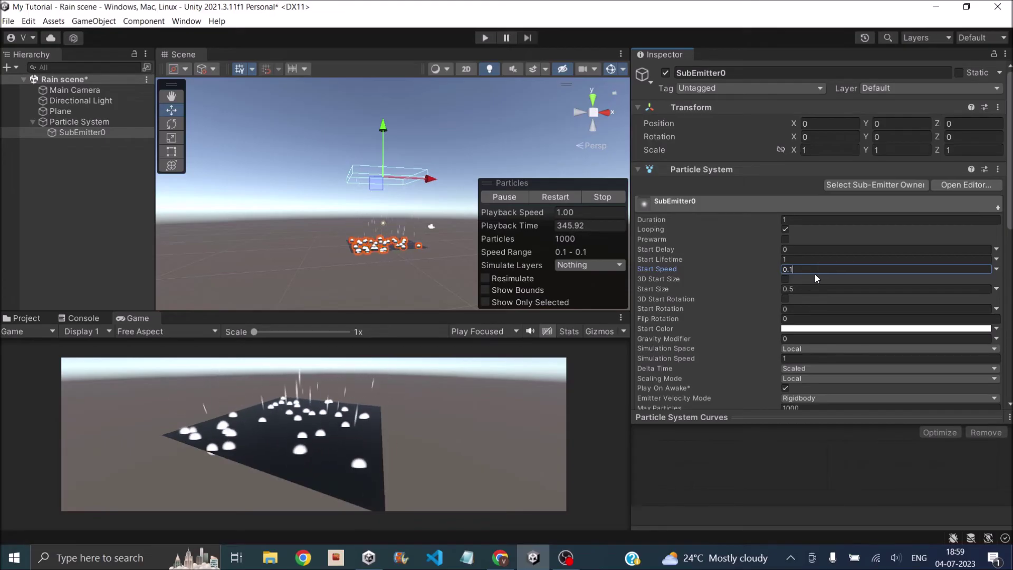
left_click(809, 288)
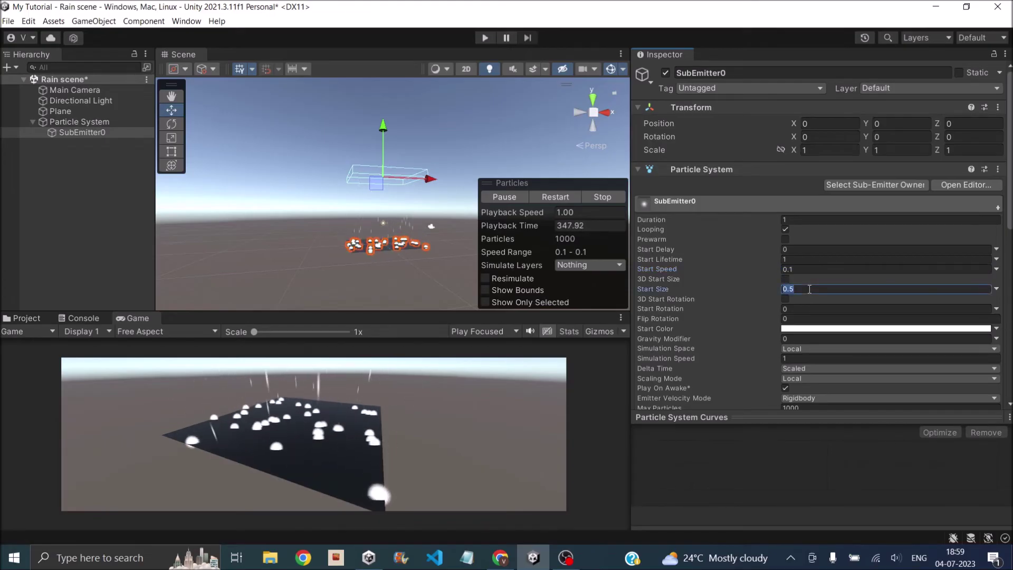
type("0.")
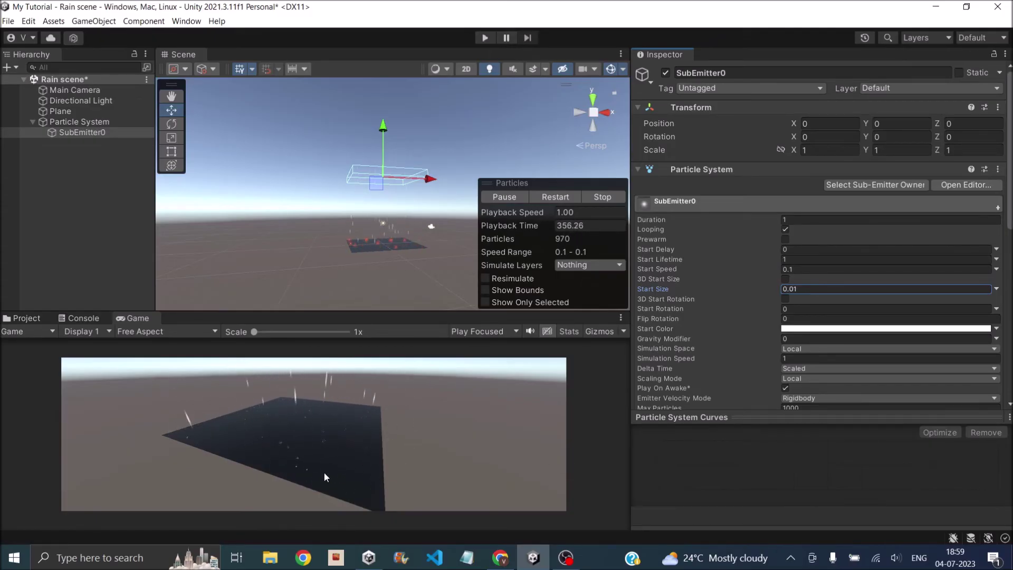
scroll(837, 384, "down", 5)
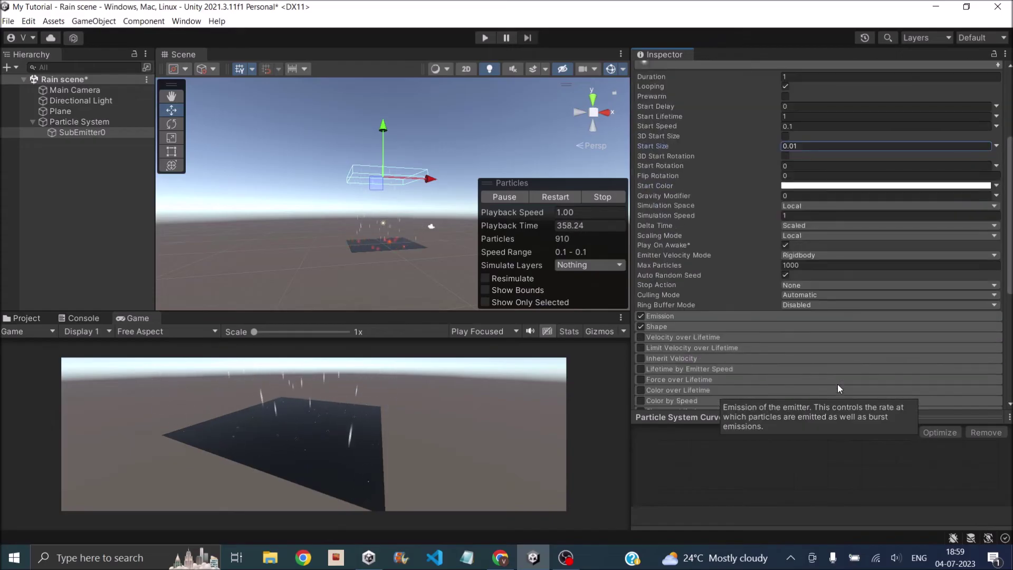
Step: Lower SubEmitter0's emission burst count from 30 to 10 and enlarge the Game view
left_click(682, 316)
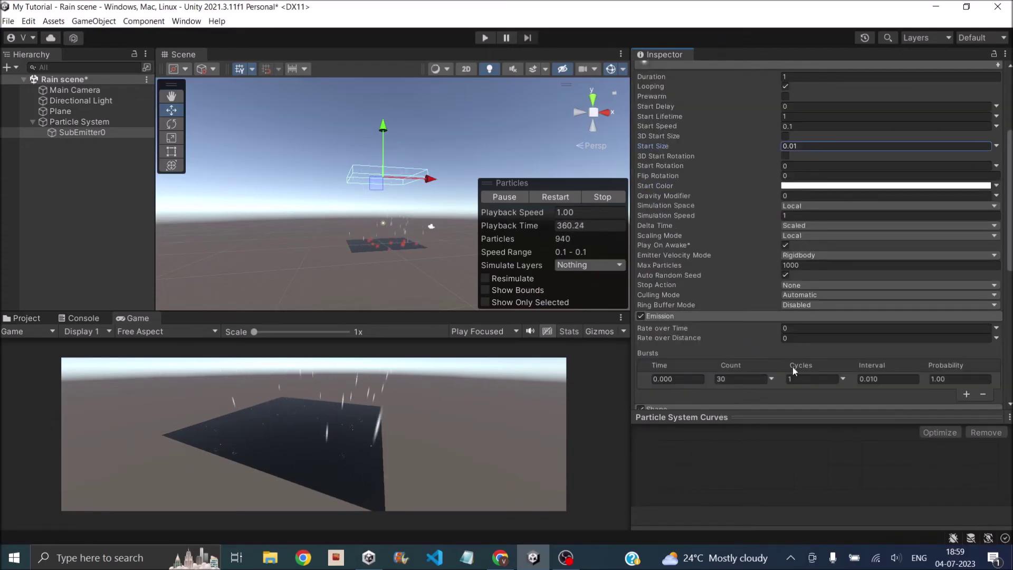
left_click(731, 379)
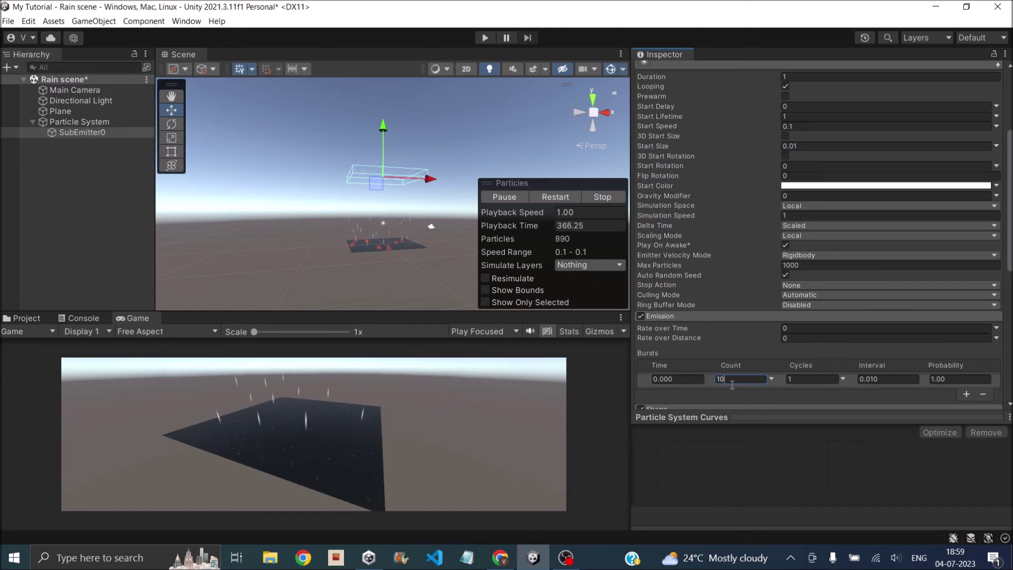
left_click_drag(369, 311, 369, 195)
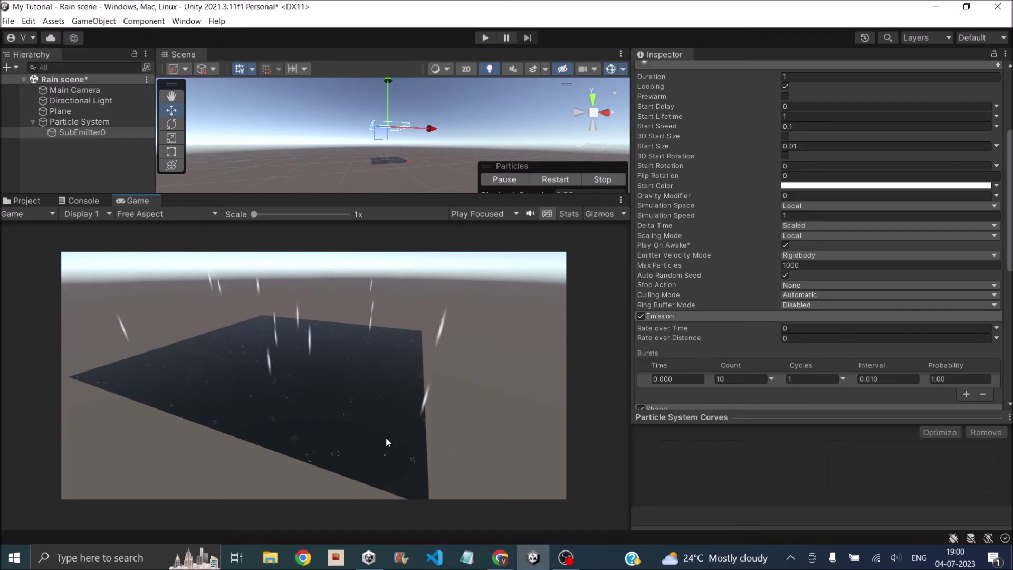
scroll(751, 366, "down", 3)
Step: Switch SubEmitter0's emitter shape to Hemisphere and give the Scene view more room again
left_click(778, 335)
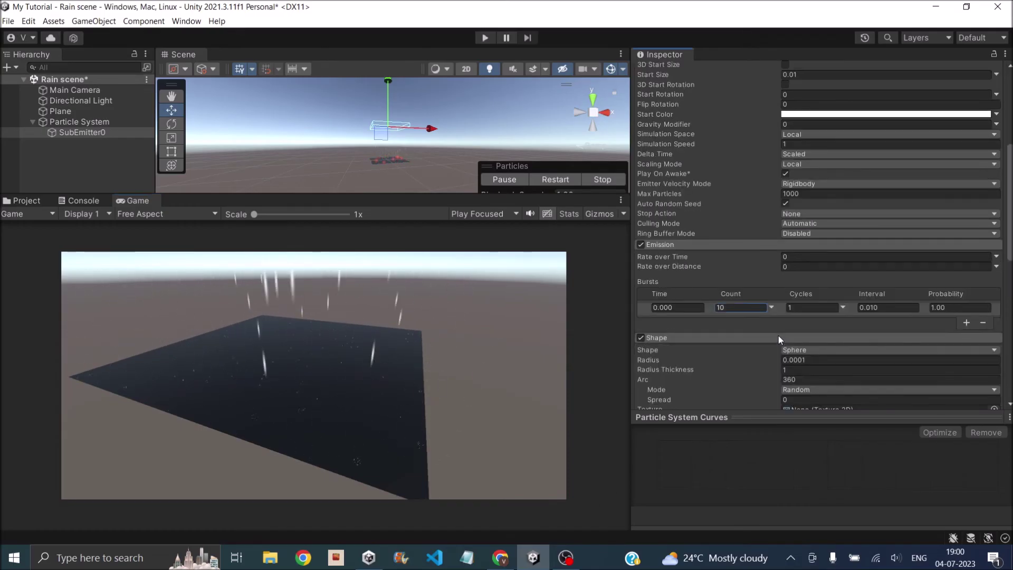
scroll(778, 350, "down", 2)
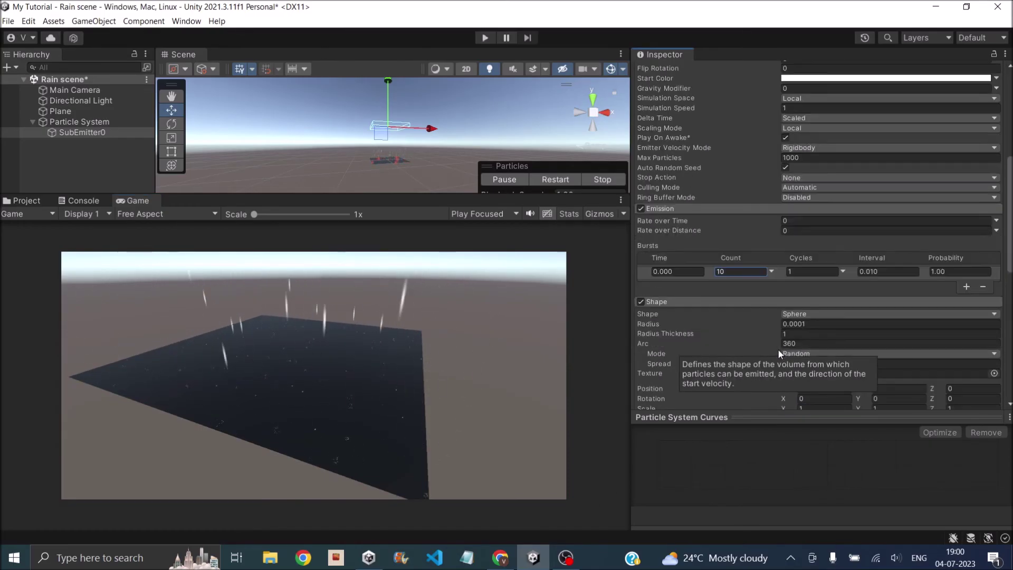
left_click(825, 316)
left_click(807, 336)
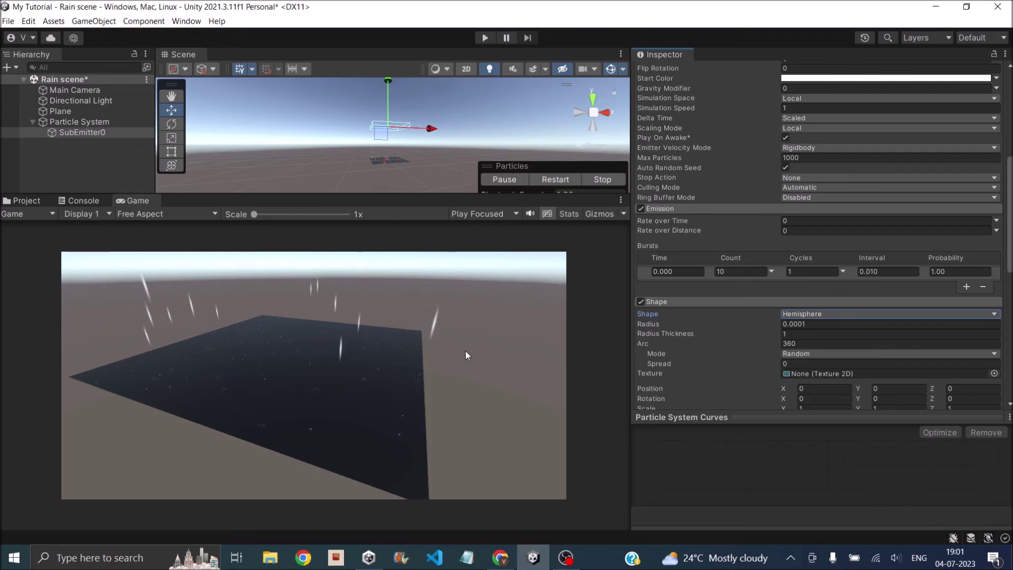
left_click_drag(435, 194, 435, 234)
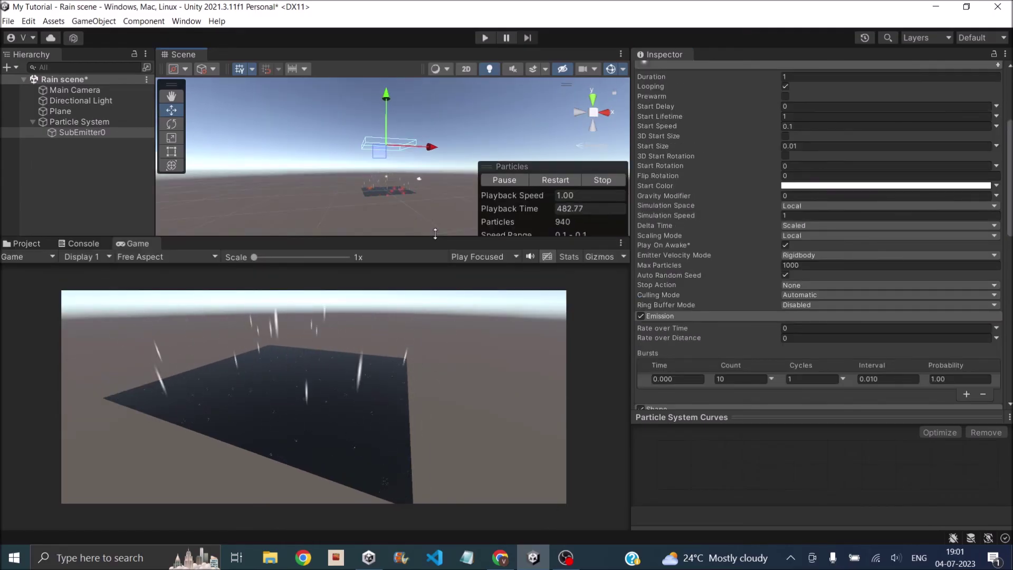